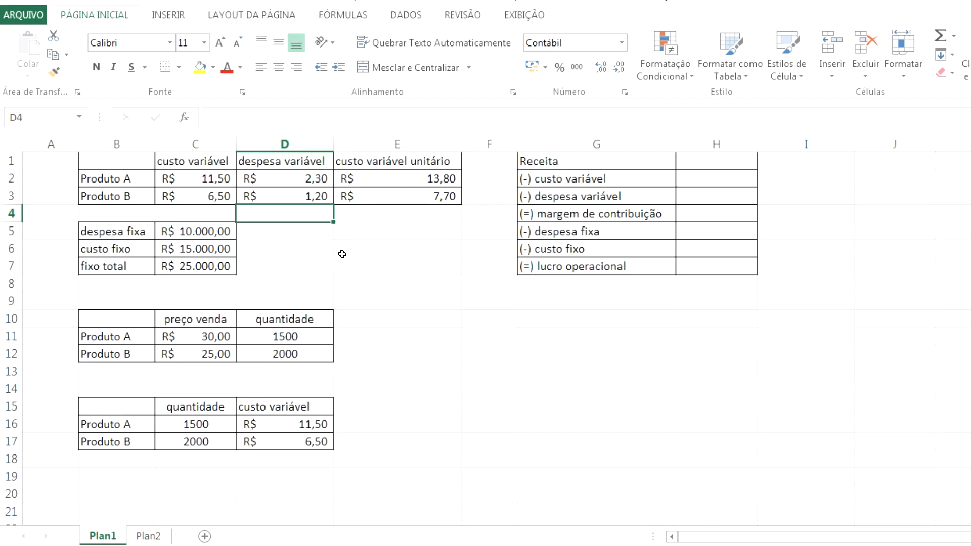
Examine the variable cost, variable expense and unit variable cost formula of Produto A and Produto B.
{"action": "left_click", "coordinate": [384, 283]}
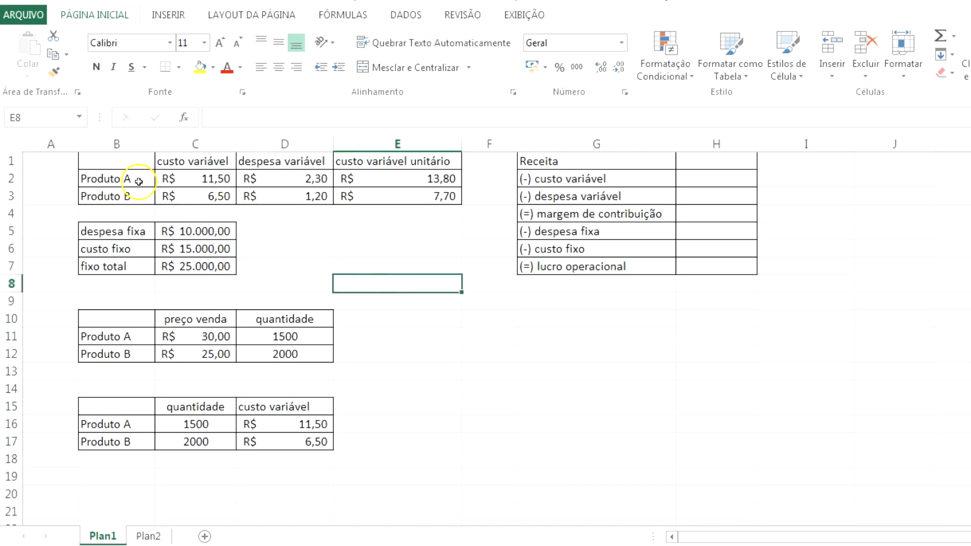
{"action": "left_click_drag", "start_coordinate": [138, 182], "coordinate": [126, 190]}
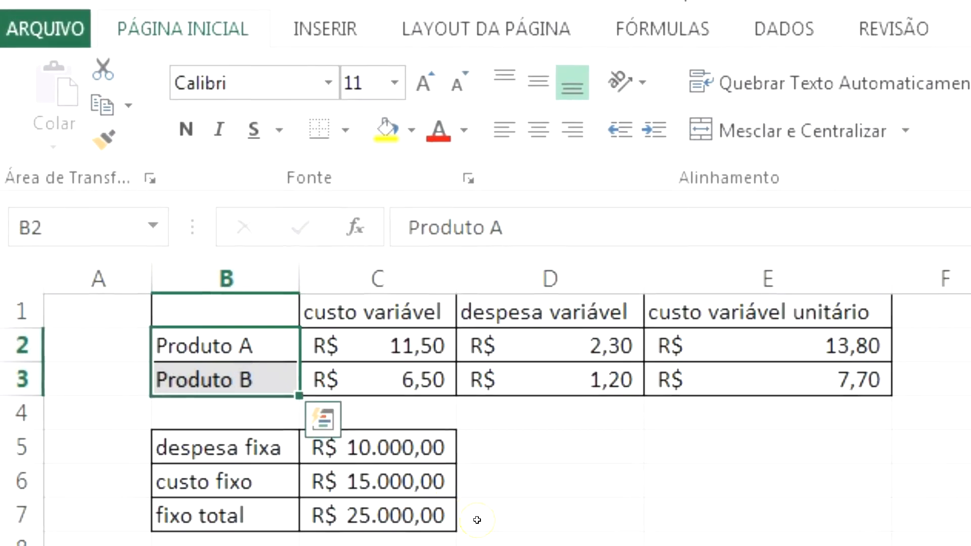
{"action": "left_click", "coordinate": [559, 457]}
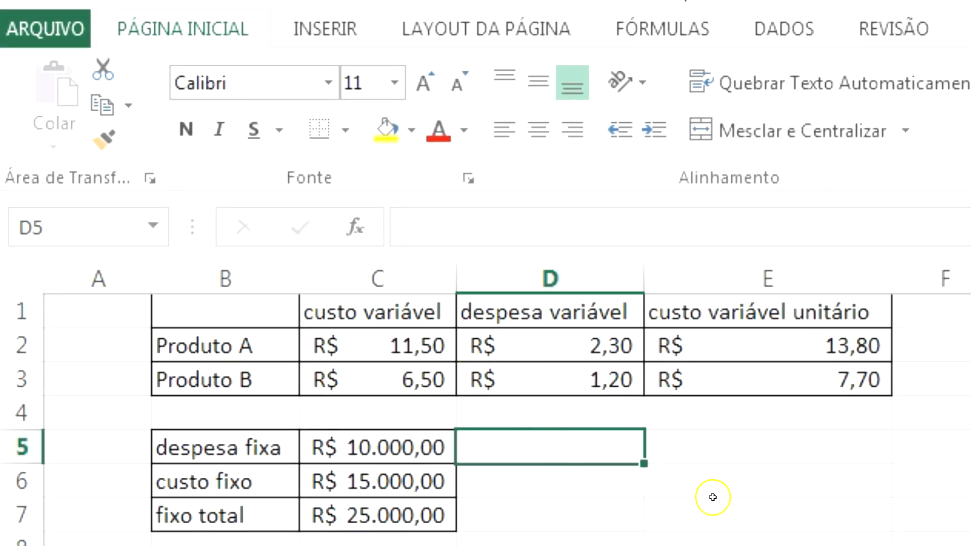
{"action": "left_click", "coordinate": [224, 353]}
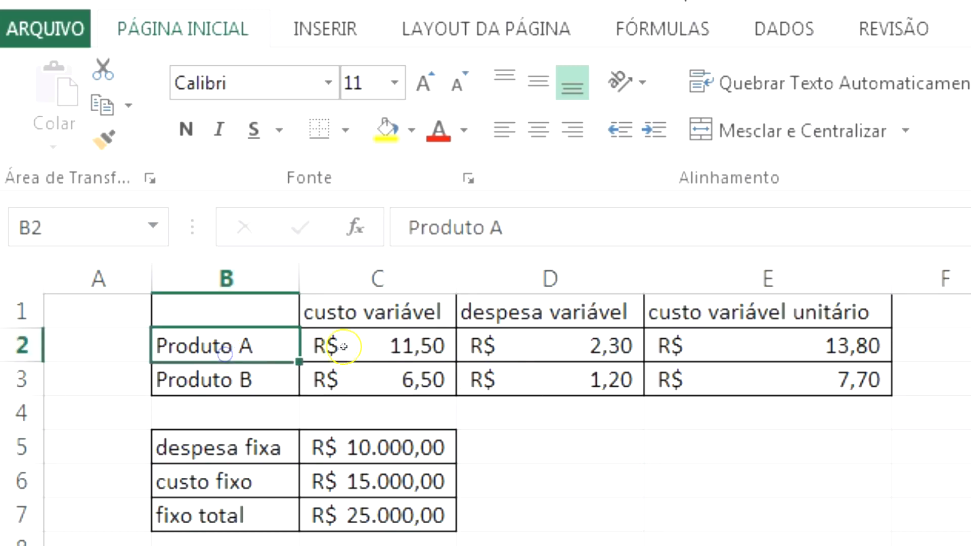
{"action": "left_click", "coordinate": [354, 345]}
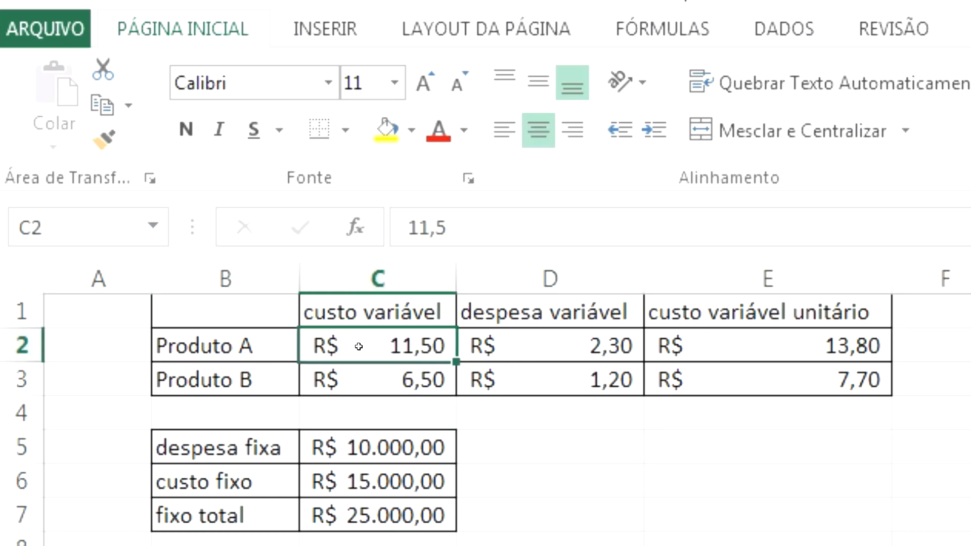
{"action": "left_click", "coordinate": [548, 345]}
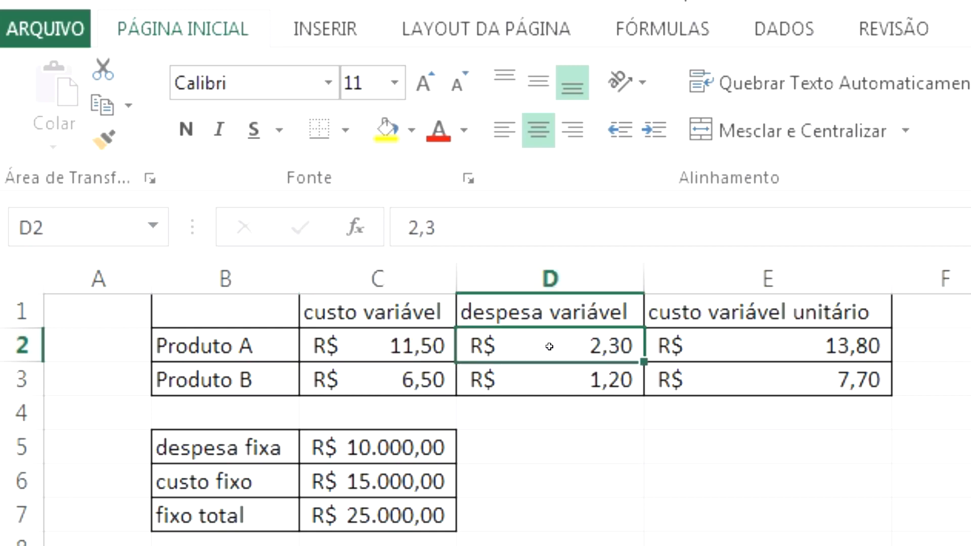
{"action": "left_click", "coordinate": [427, 343]}
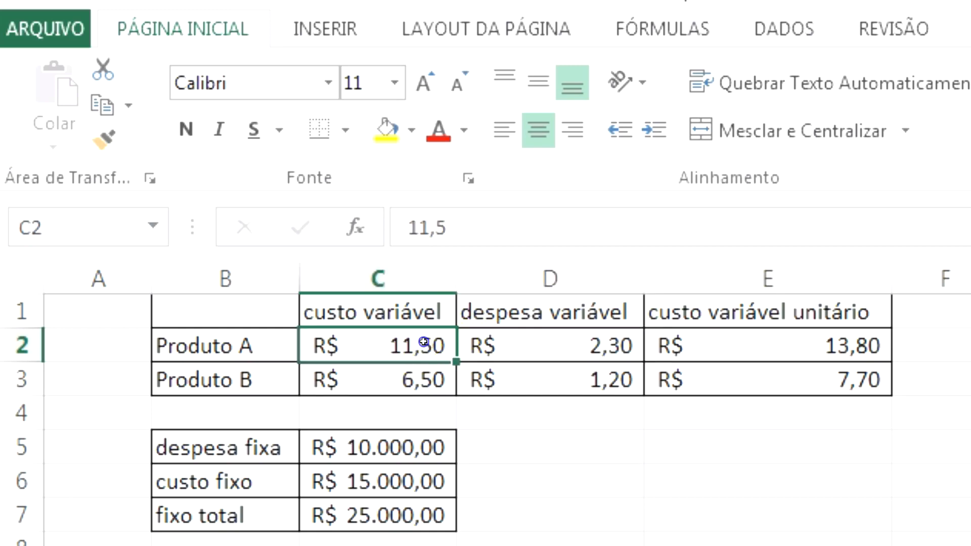
{"action": "left_click", "coordinate": [542, 348]}
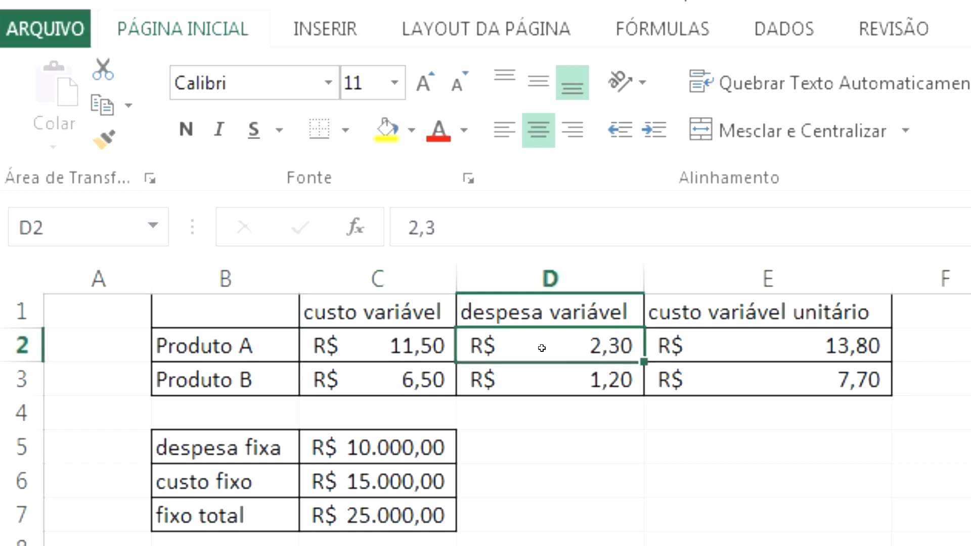
{"action": "left_click", "coordinate": [717, 334]}
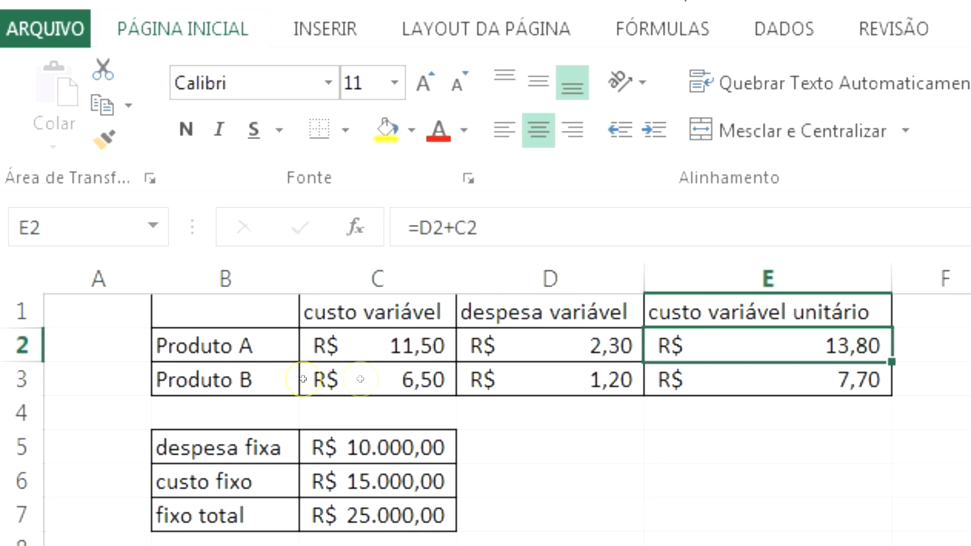
{"action": "left_click", "coordinate": [389, 379]}
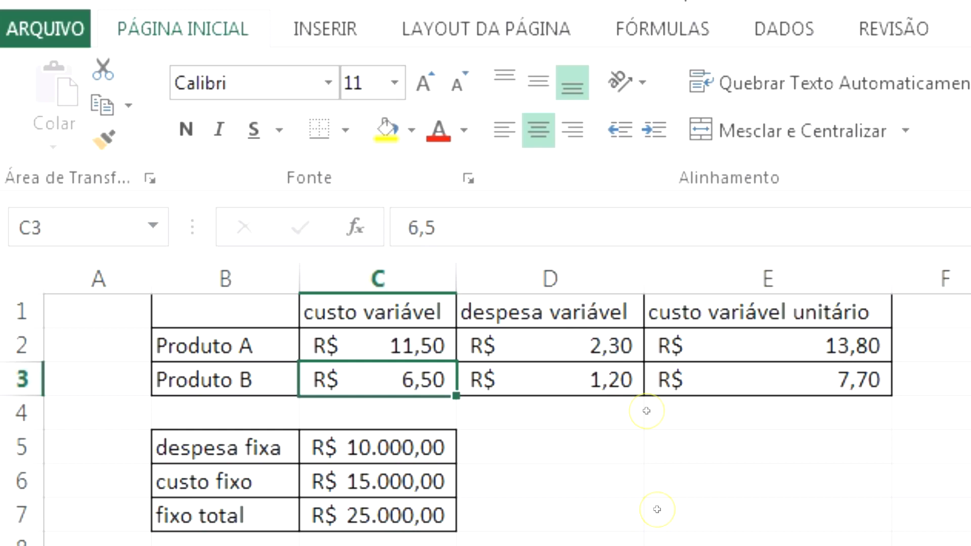
{"action": "left_click", "coordinate": [619, 379]}
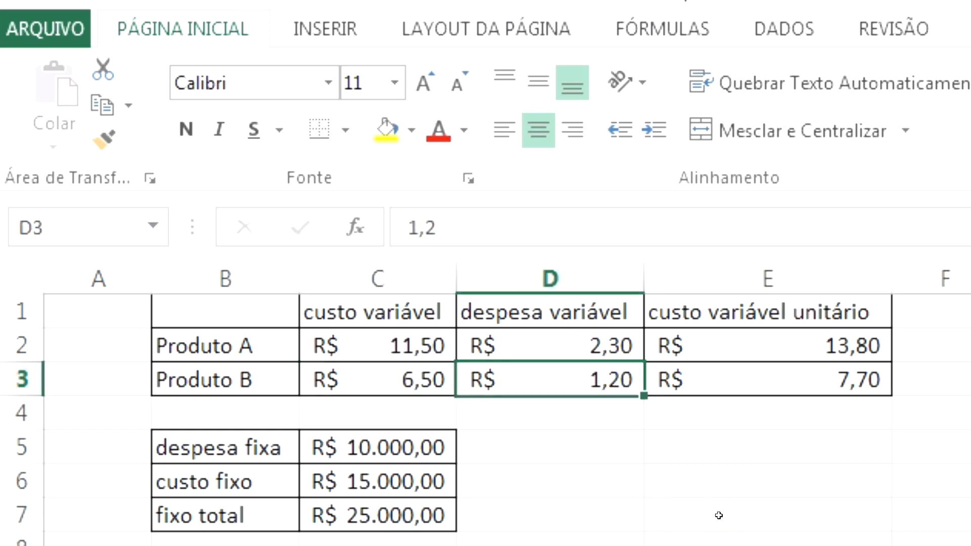
{"action": "left_click", "coordinate": [405, 383]}
{"action": "left_click", "coordinate": [610, 389]}
{"action": "left_click", "coordinate": [784, 369]}
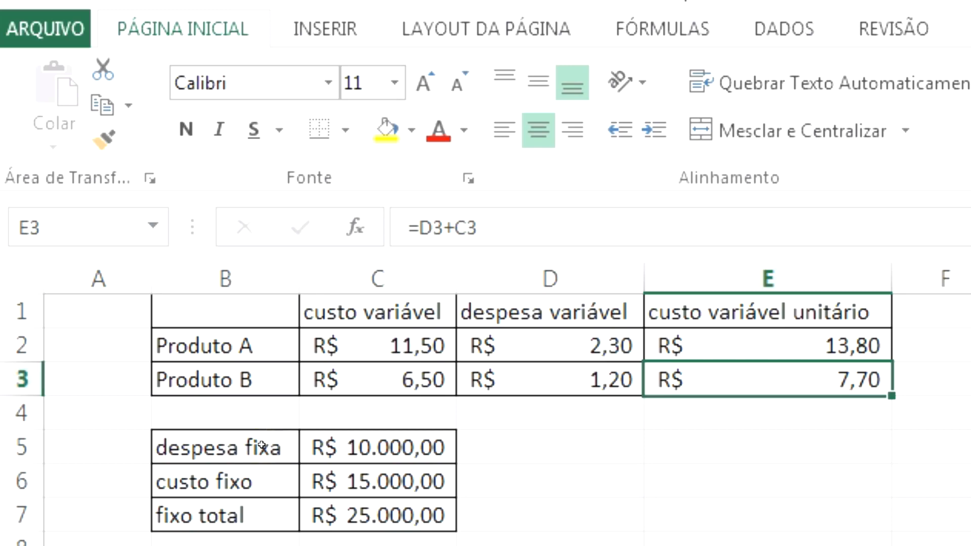
Review the fixed expense, the fixed cost and the formula behind the fixed total.
{"action": "left_click", "coordinate": [384, 454]}
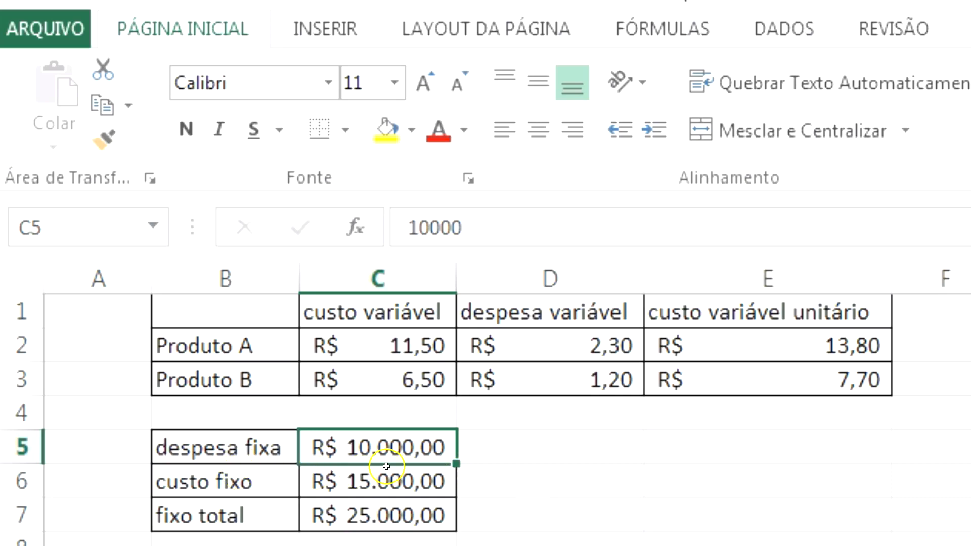
{"action": "left_click", "coordinate": [376, 478]}
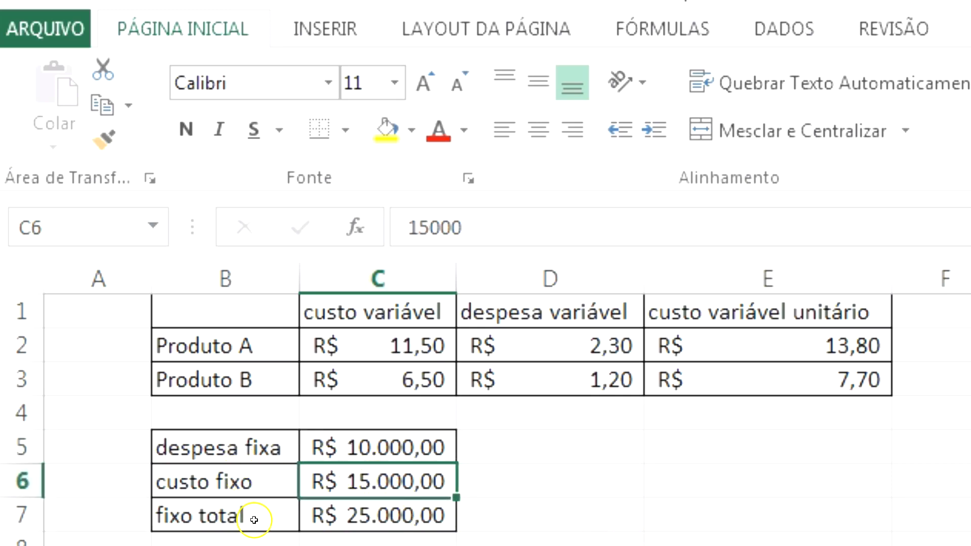
{"action": "left_click", "coordinate": [373, 525]}
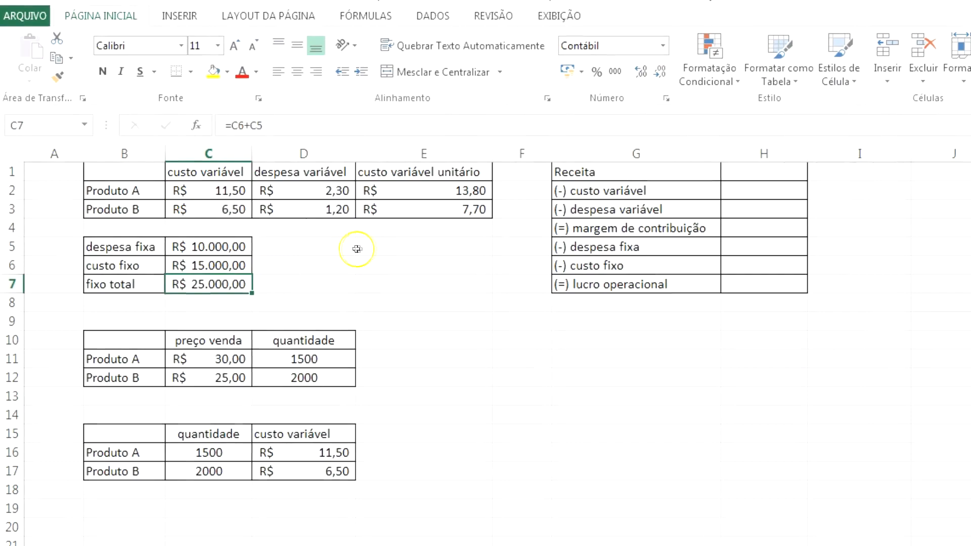
Examine the selling prices and quantities of Produto A and Produto B in the two lower tables.
{"action": "left_click", "coordinate": [146, 362]}
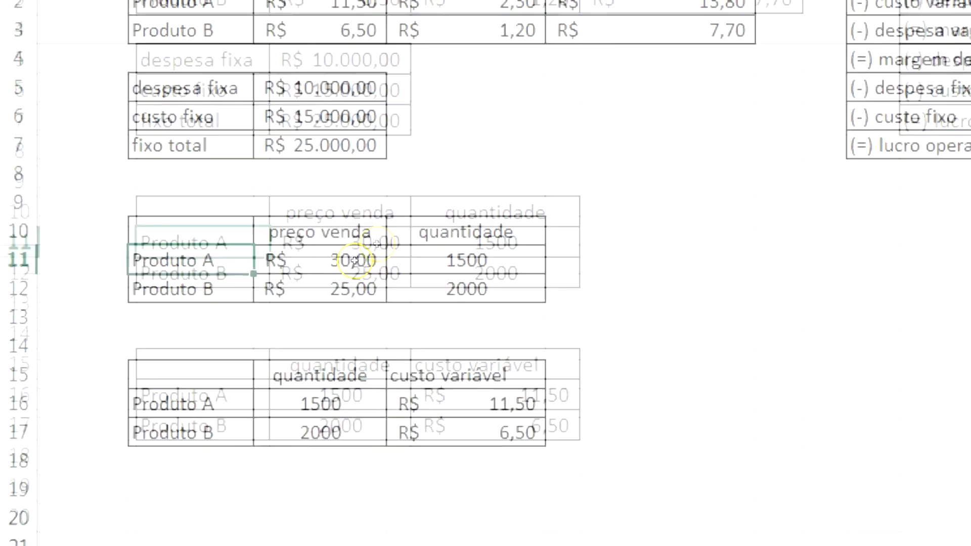
{"action": "left_click", "coordinate": [354, 261]}
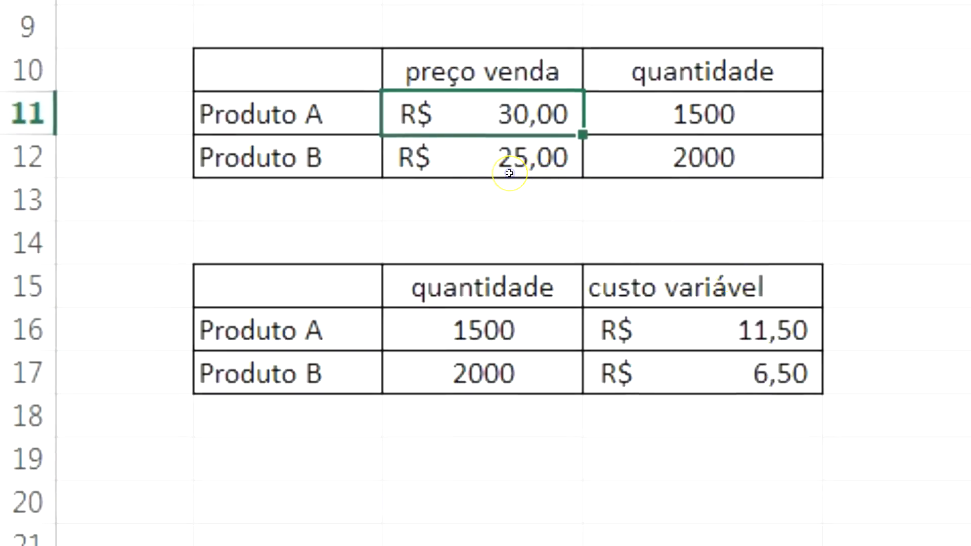
{"action": "left_click", "coordinate": [509, 173]}
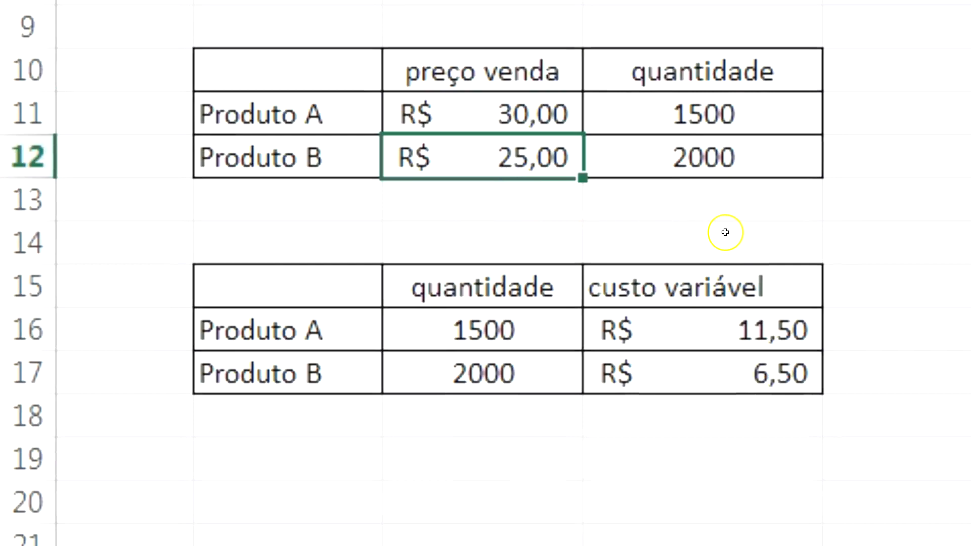
{"action": "left_click", "coordinate": [737, 122]}
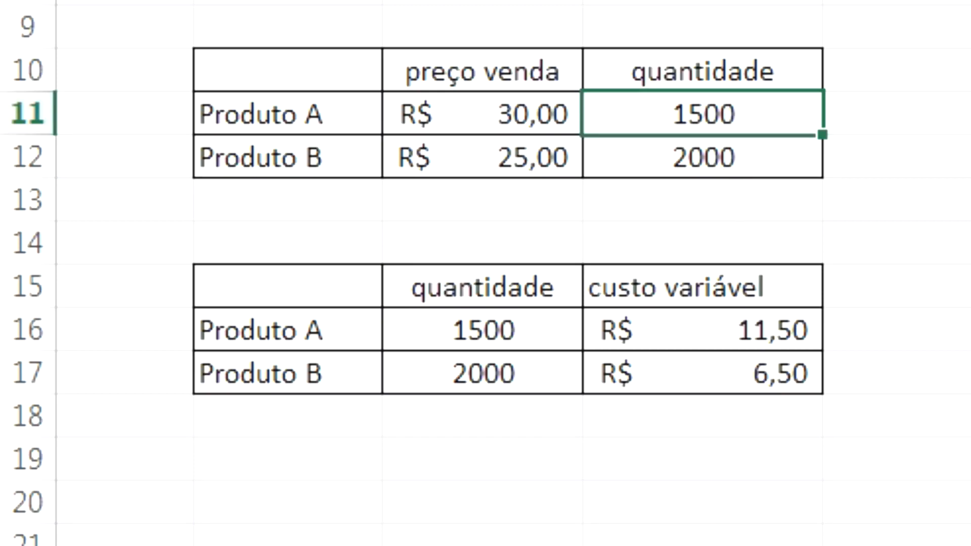
{"action": "left_click", "coordinate": [705, 167]}
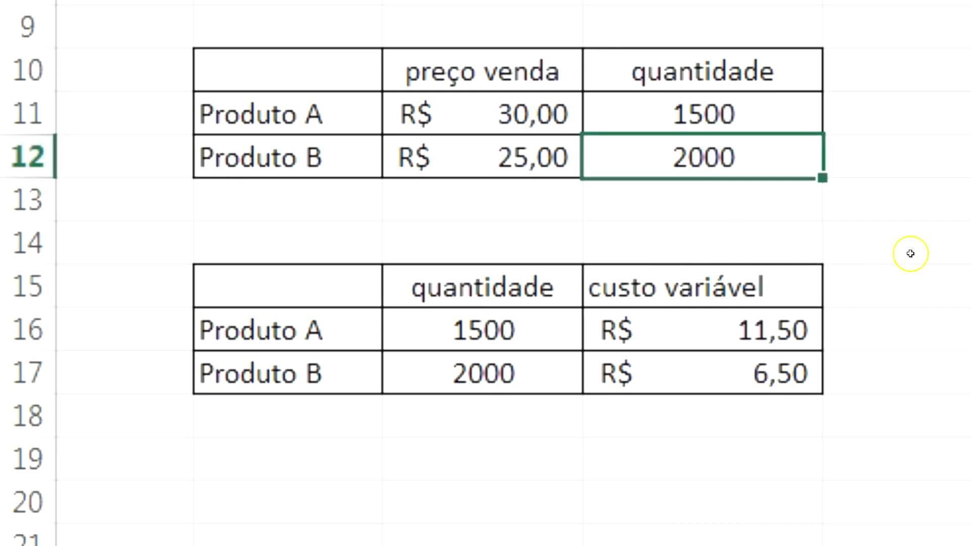
{"action": "left_click", "coordinate": [311, 329]}
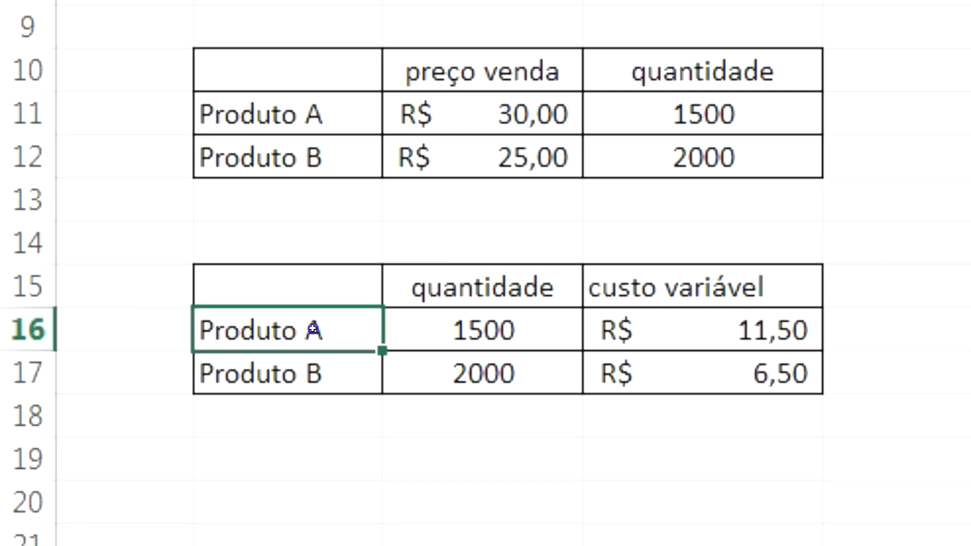
{"action": "left_click", "coordinate": [519, 331]}
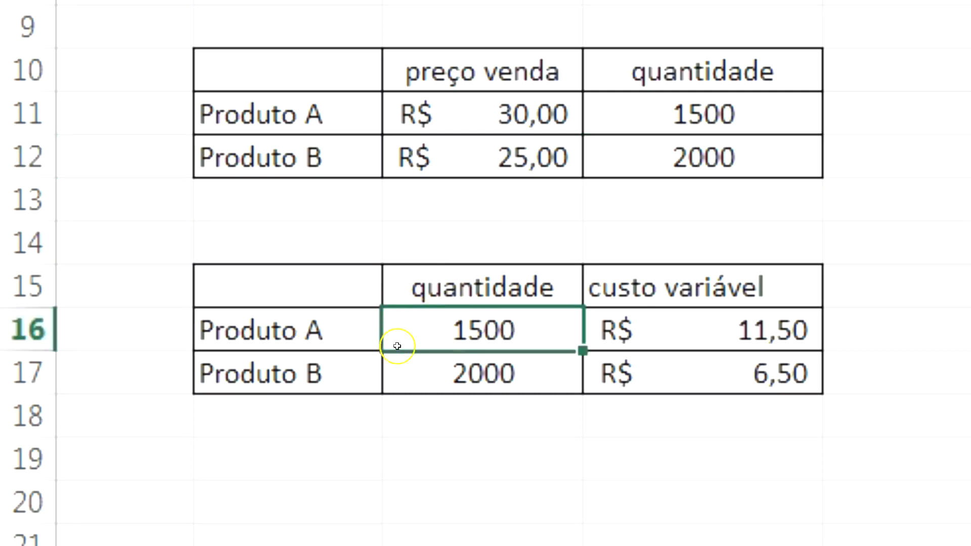
{"action": "left_click", "coordinate": [495, 373]}
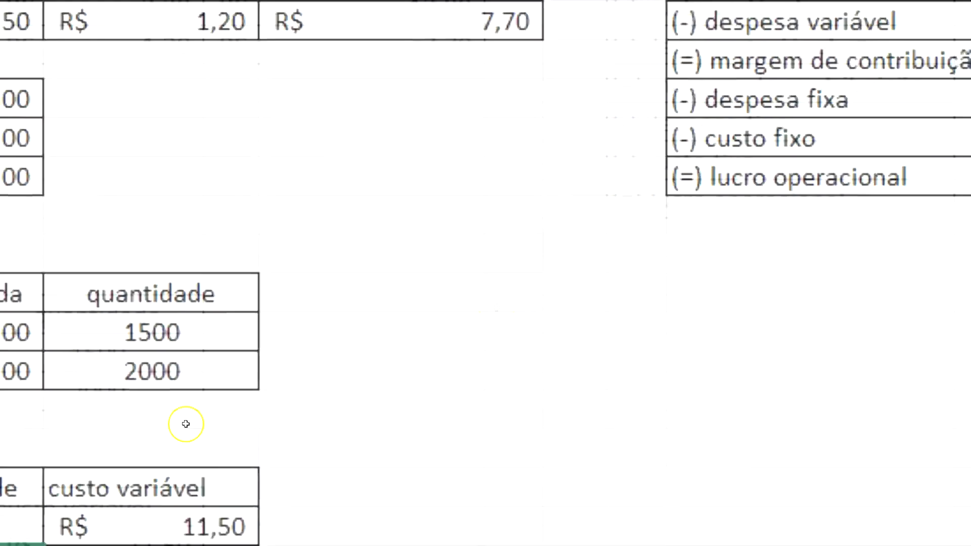
Review the income statement lines from Receita down to lucro operacional and the empty value cell beside Receita.
{"action": "left_click_drag", "start_coordinate": [481, 76], "coordinate": [722, 295]}
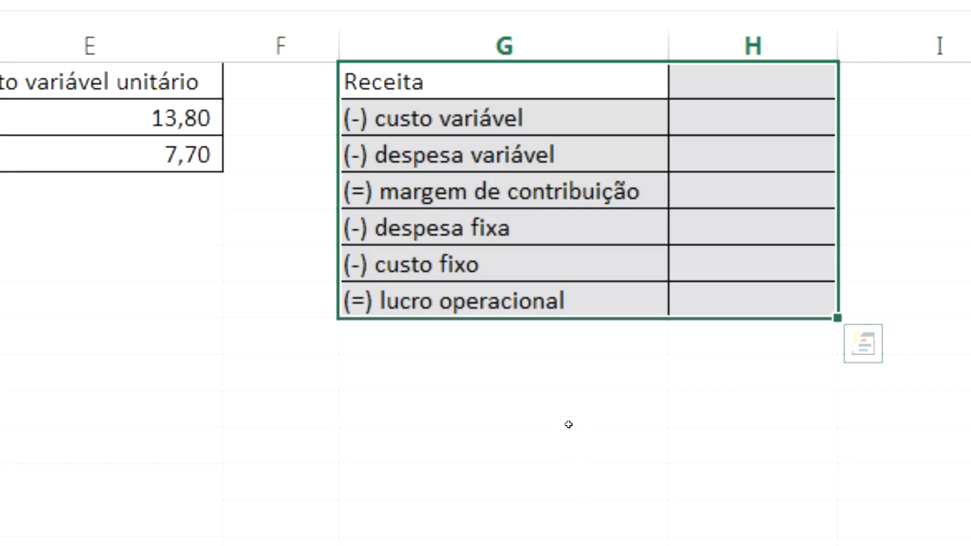
{"action": "left_click", "coordinate": [479, 83]}
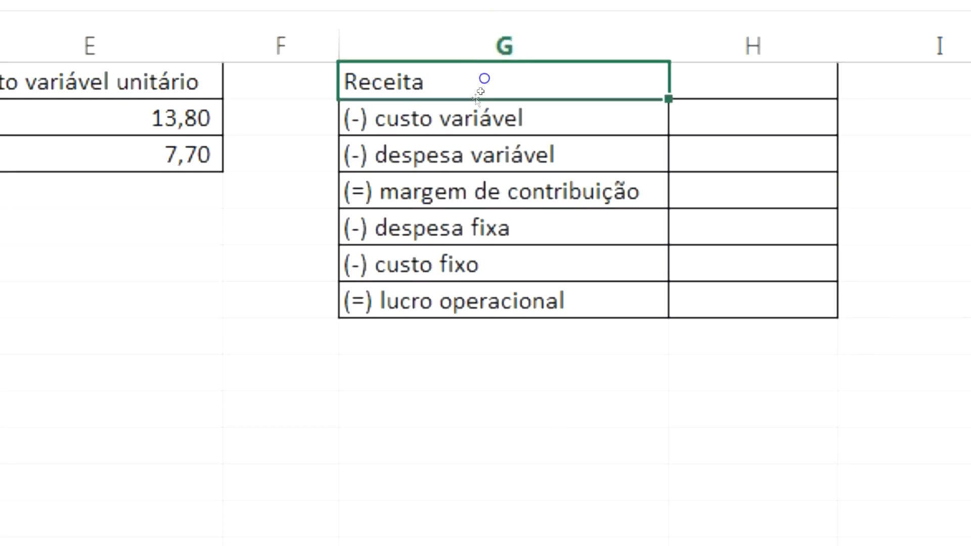
{"action": "left_click_drag", "start_coordinate": [462, 120], "coordinate": [465, 151]}
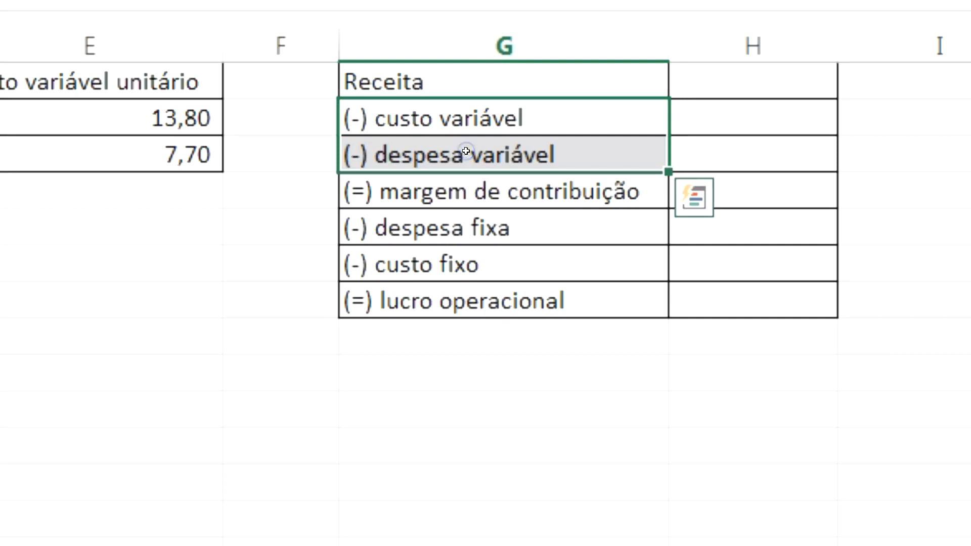
{"action": "left_click", "coordinate": [471, 190]}
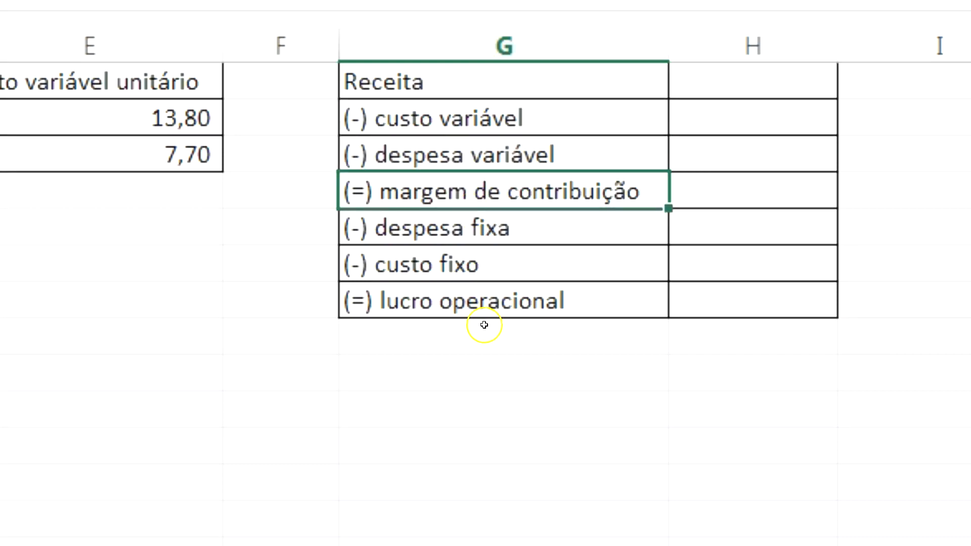
{"action": "left_click", "coordinate": [462, 225]}
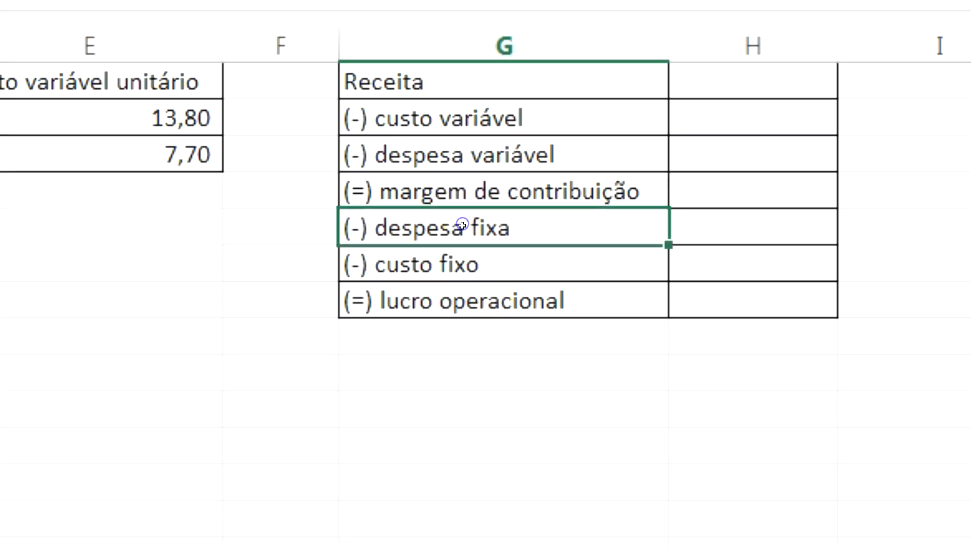
{"action": "left_click", "coordinate": [459, 260]}
{"action": "left_click", "coordinate": [482, 302]}
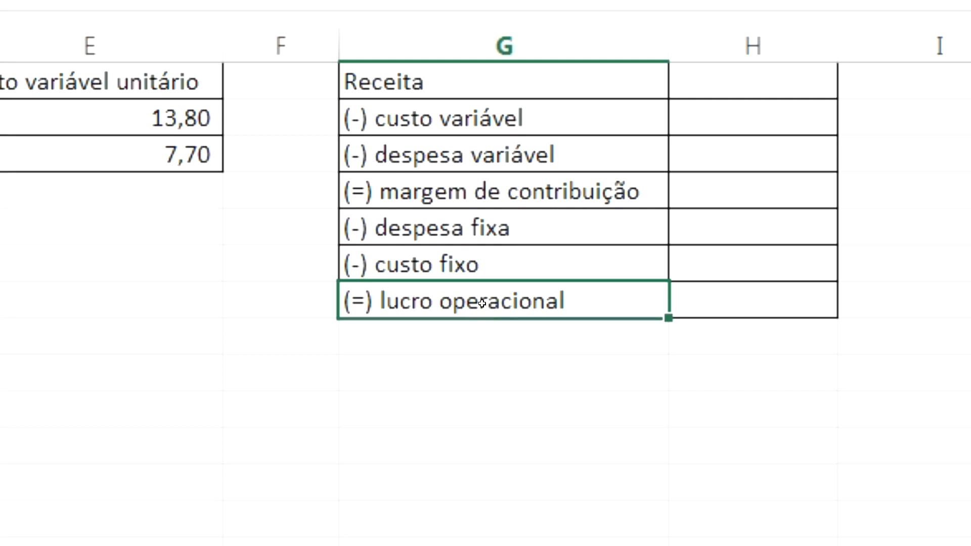
{"action": "left_click", "coordinate": [719, 94]}
{"action": "left_click", "coordinate": [753, 67]}
{"action": "left_click", "coordinate": [867, 75]}
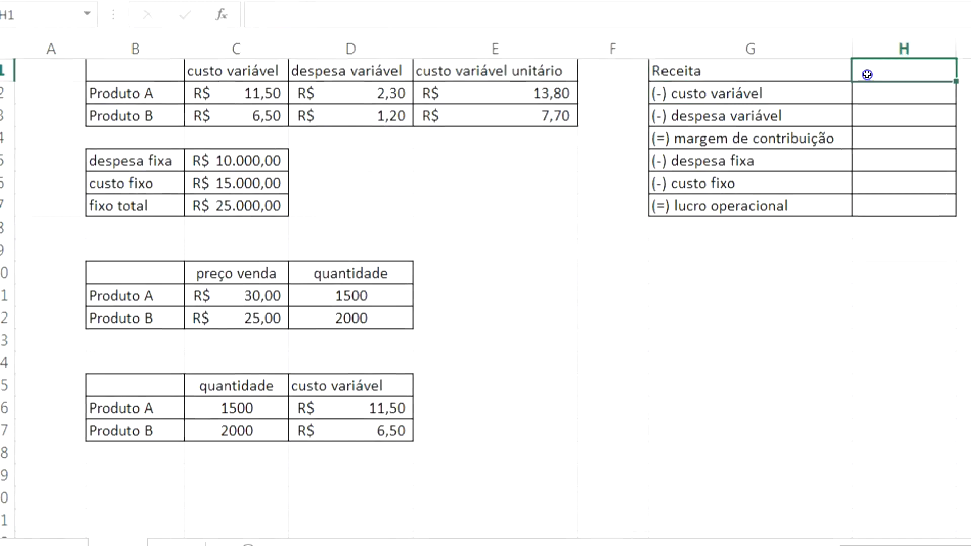
Copy the preço venda column with its header and both product values (C10:C12) into the column beginning at E10.
{"action": "left_click", "coordinate": [442, 278]}
{"action": "key", "text": "Left"}
{"action": "key", "text": "Left"}
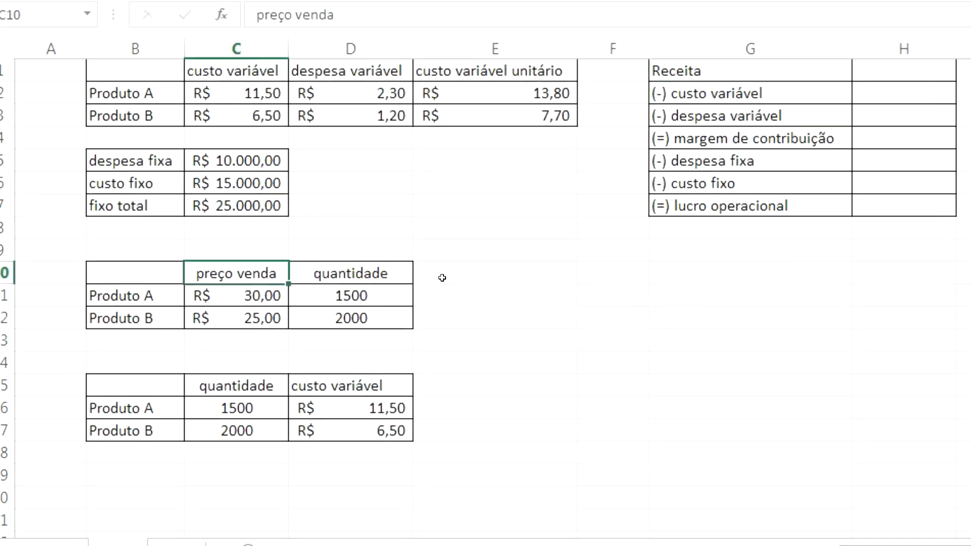
{"action": "key", "text": "shift+Down"}
{"action": "key", "text": "shift+Down"}
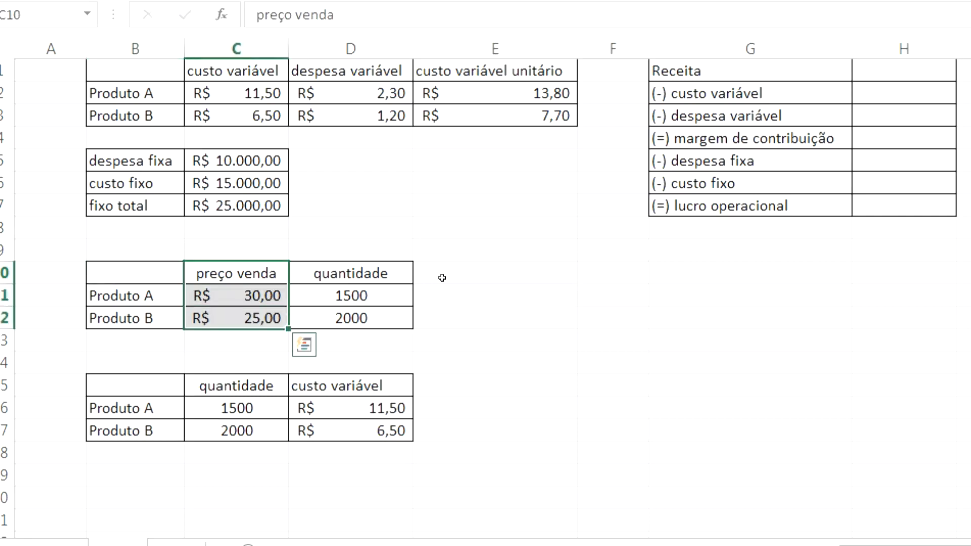
{"action": "key", "text": "ctrl+c"}
{"action": "key", "text": "Right"}
{"action": "key", "text": "Right"}
{"action": "key", "text": "Right"}
{"action": "key", "text": "Left"}
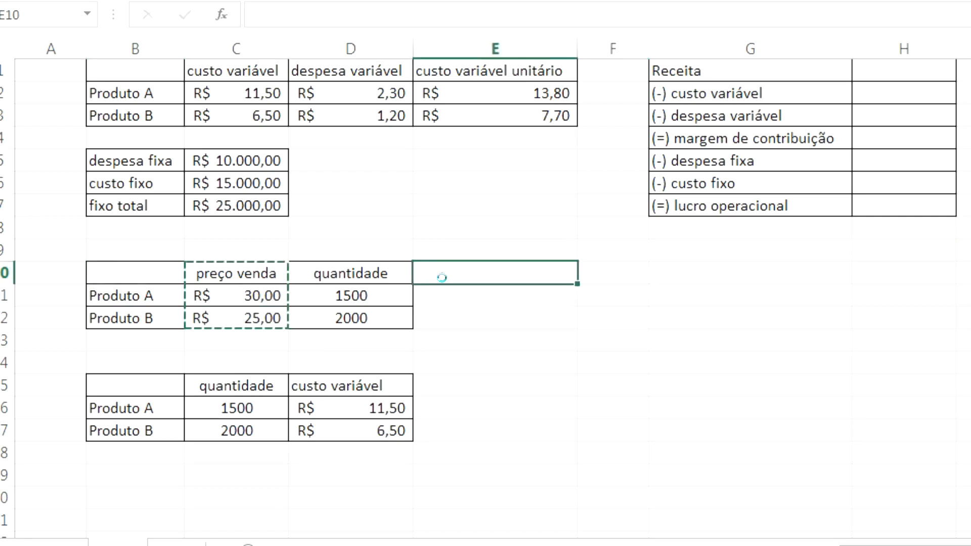
{"action": "key", "text": "ctrl+v"}
Change the header in E10 to RECEITA and clear the two product values copied beneath it.
{"action": "key", "text": "Right"}
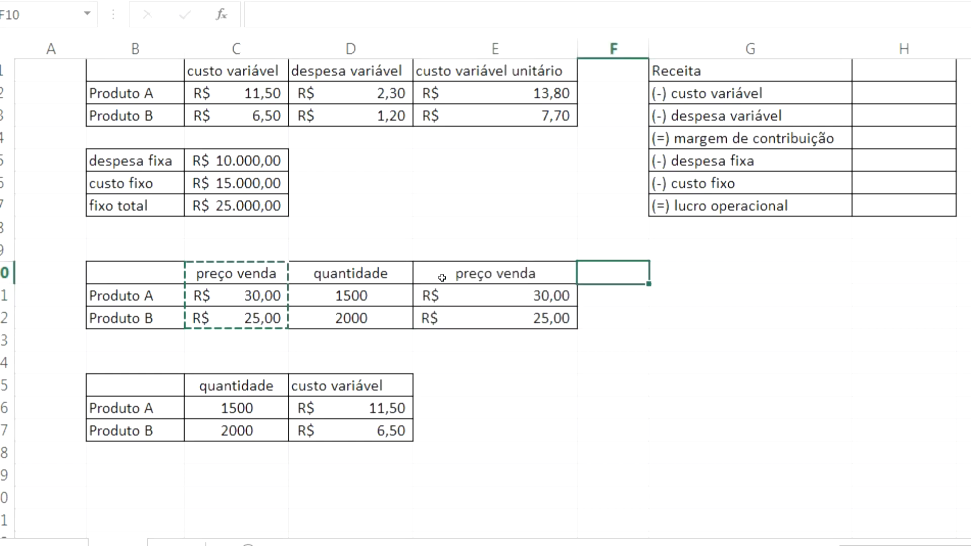
{"action": "key", "text": "Left"}
{"action": "type", "text": "RECEITA"}
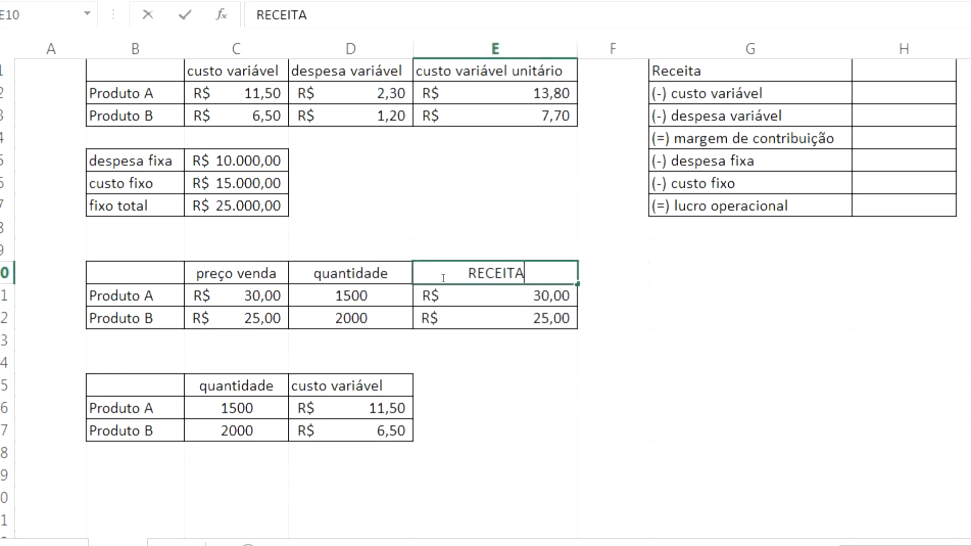
{"action": "key", "text": "Return"}
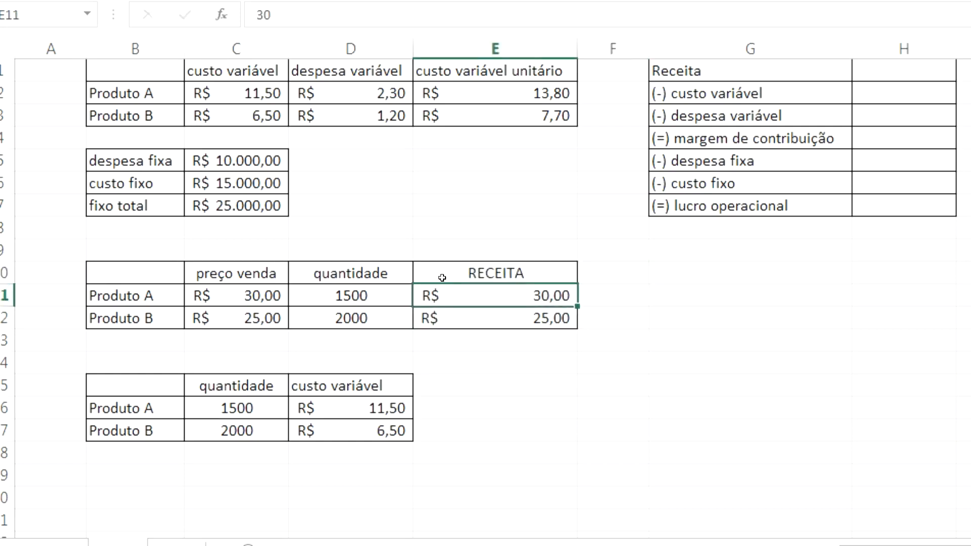
{"action": "key", "text": "shift+Down"}
{"action": "key", "text": "Delete"}
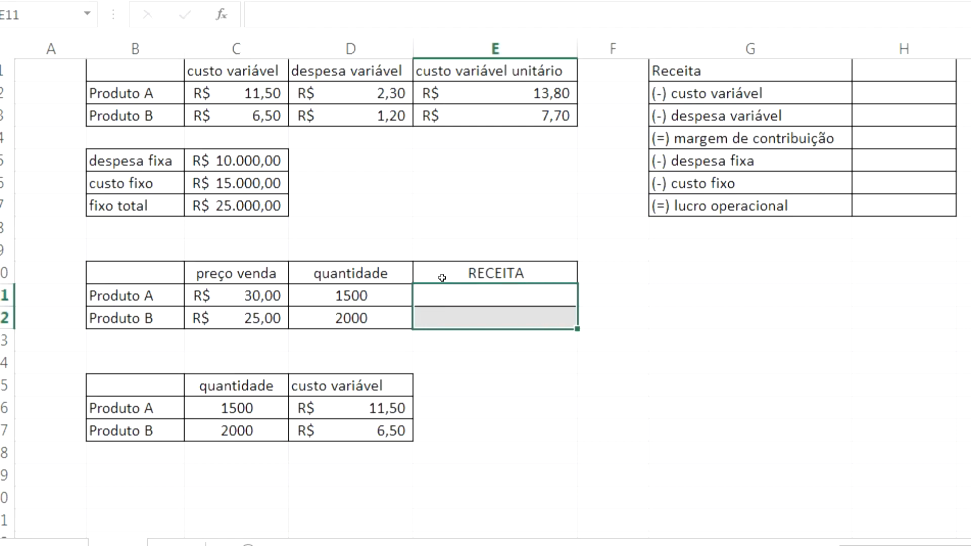
Calculate Produto A's revenue in E11 by multiplying its quantity by its selling price (=D11*C11).
{"action": "left_click", "coordinate": [268, 308]}
{"action": "left_click", "coordinate": [218, 292]}
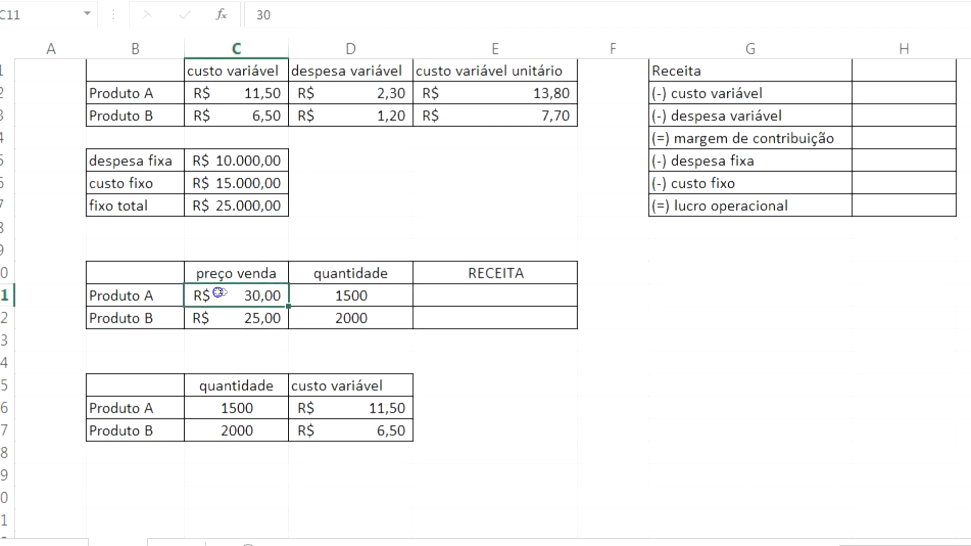
{"action": "left_click", "coordinate": [340, 302]}
{"action": "left_click", "coordinate": [493, 301]}
{"action": "type", "text": "="}
{"action": "key", "text": "Left"}
{"action": "type", "text": "*"}
{"action": "key", "text": "Left"}
{"action": "key", "text": "Left"}
{"action": "key", "text": "ctrl+Return"}
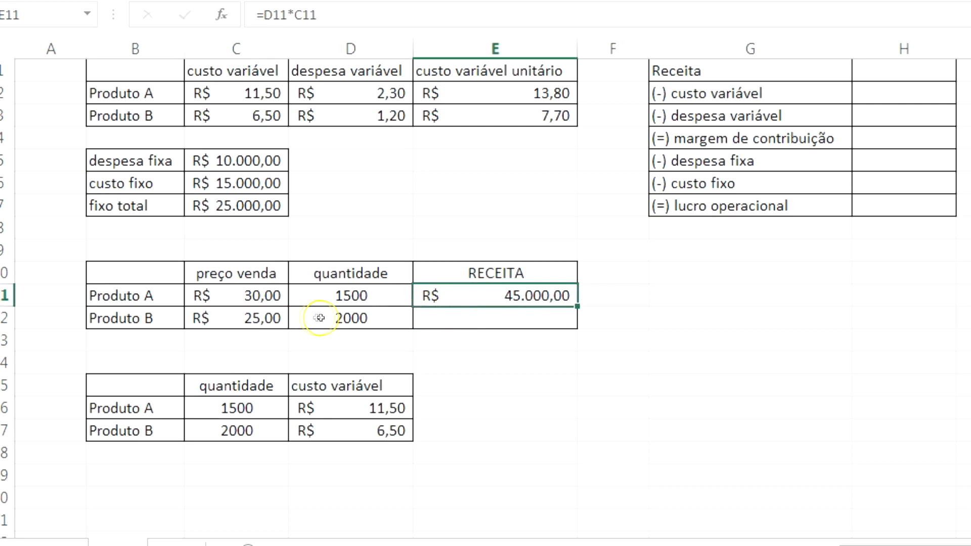
Fill the revenue formula from E11 down to Produto B in E12.
{"action": "left_click", "coordinate": [261, 322]}
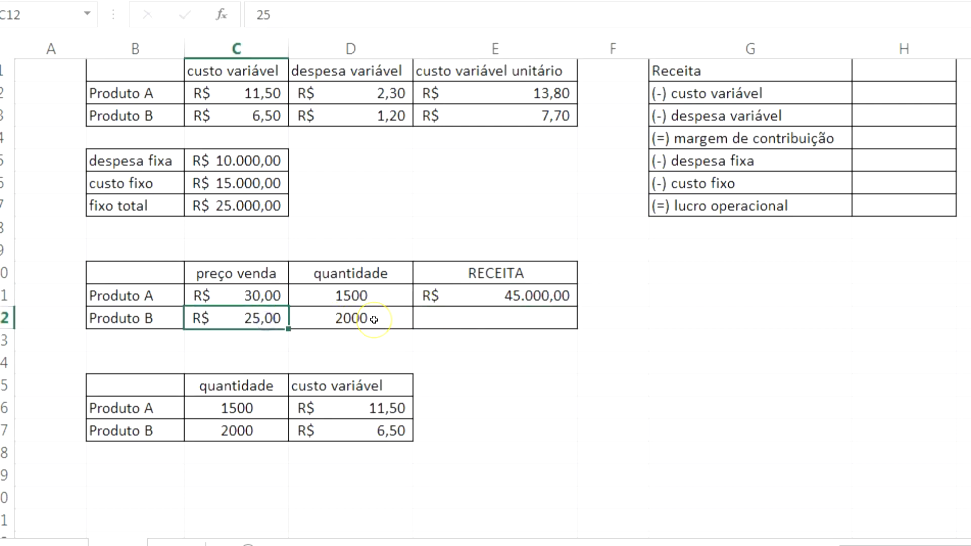
{"action": "left_click", "coordinate": [374, 320]}
{"action": "left_click", "coordinate": [548, 298]}
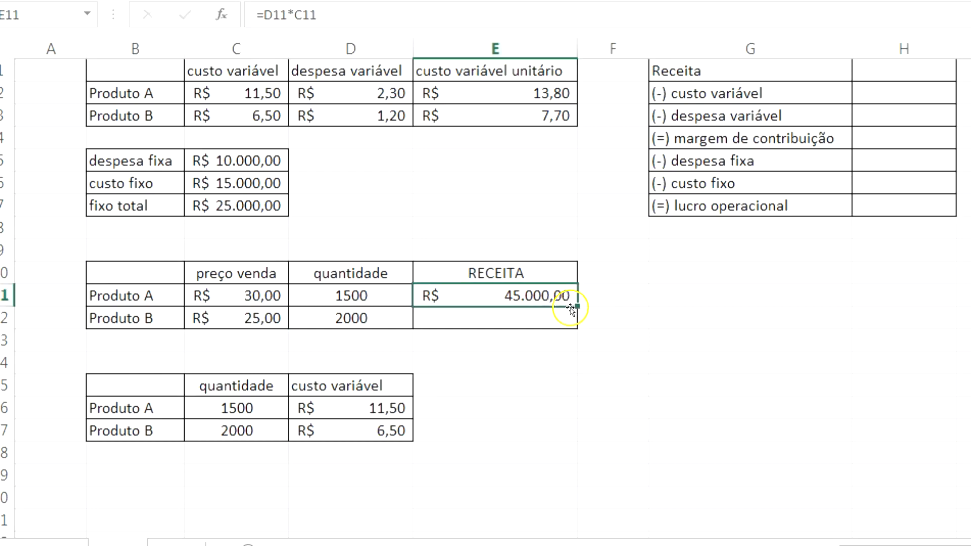
{"action": "left_click_drag", "start_coordinate": [578, 305], "coordinate": [577, 325]}
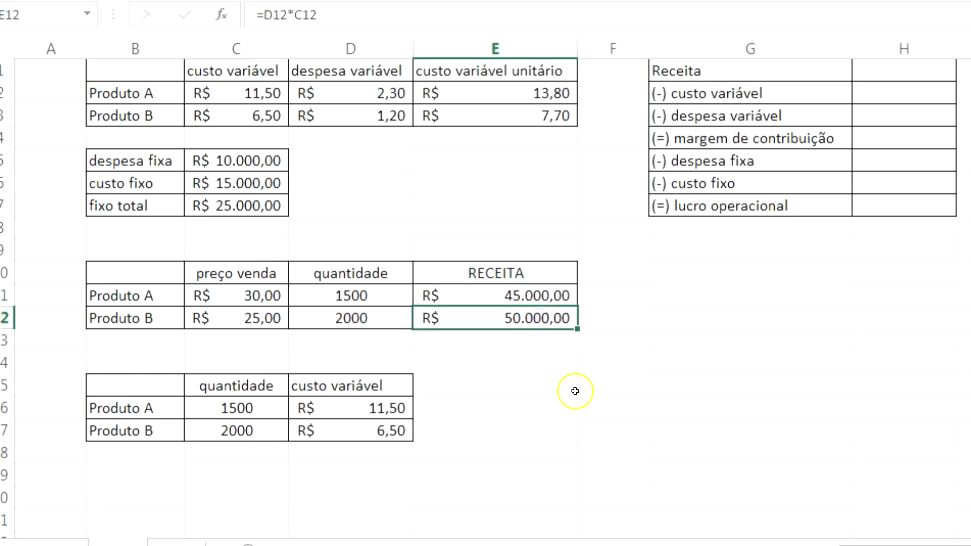
Add a sum of both products' revenue in E13, beneath the RECEITA column.
{"action": "left_click", "coordinate": [535, 336]}
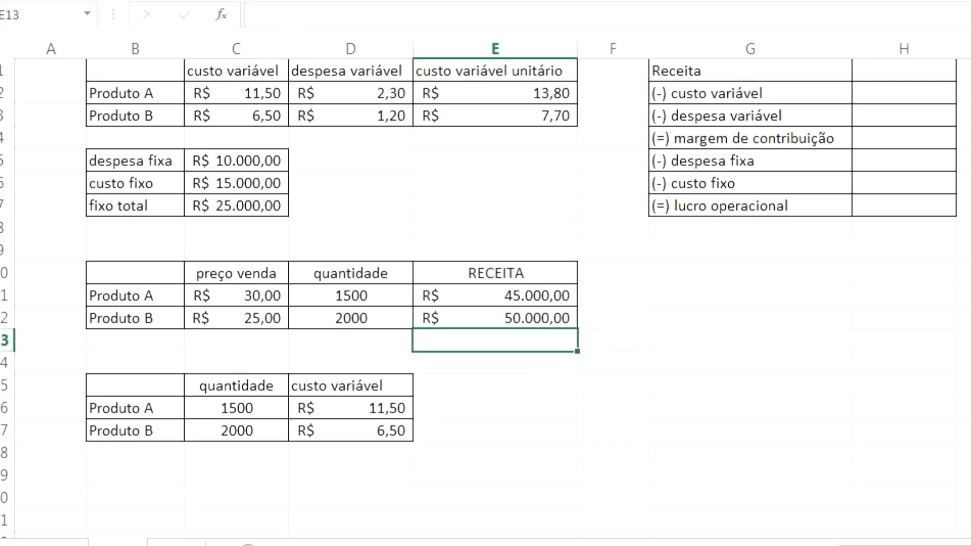
{"action": "key", "text": "alt+equal"}
{"action": "key", "text": "Return"}
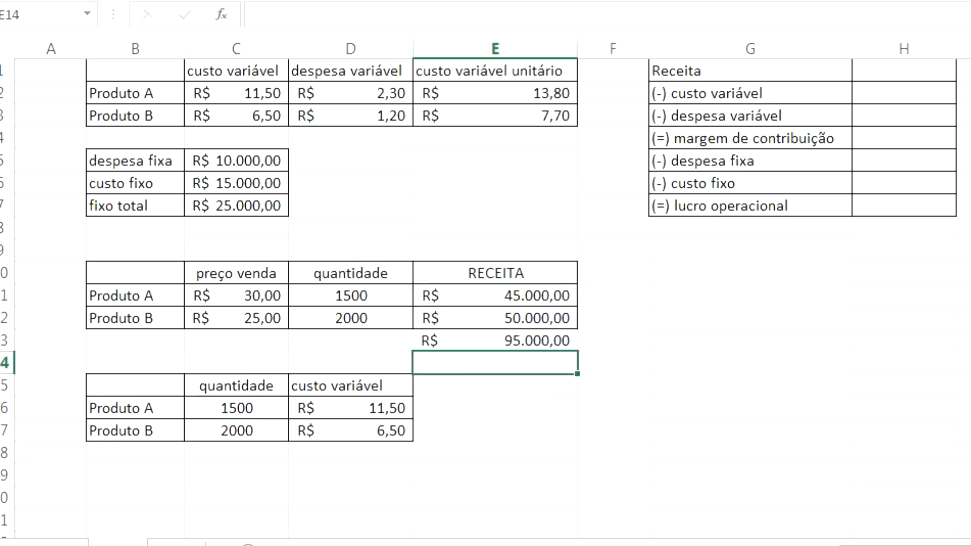
Link the Receita line of the income statement (H1) to the revenue total in E13.
{"action": "left_click", "coordinate": [879, 78]}
{"action": "type", "text": "="}
{"action": "left_click", "coordinate": [467, 341]}
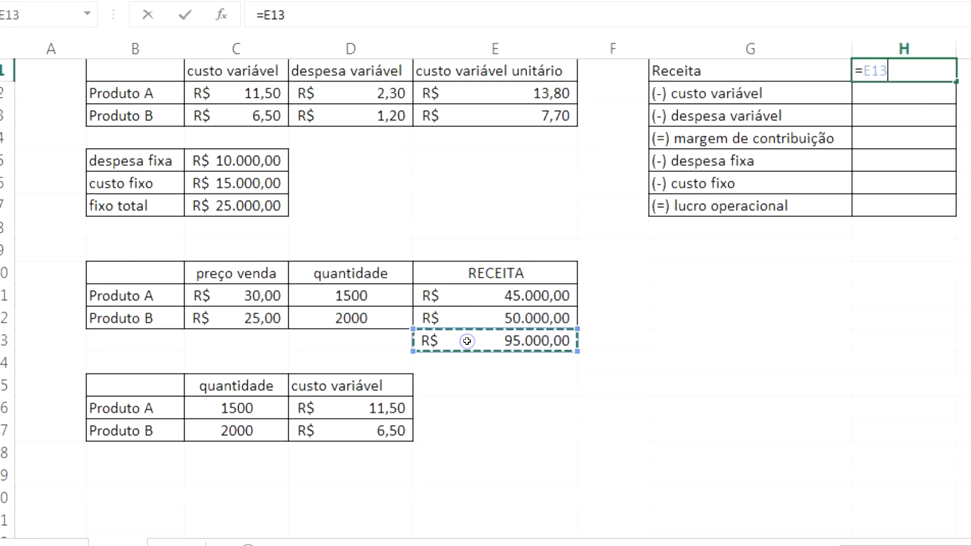
{"action": "key", "text": "Return"}
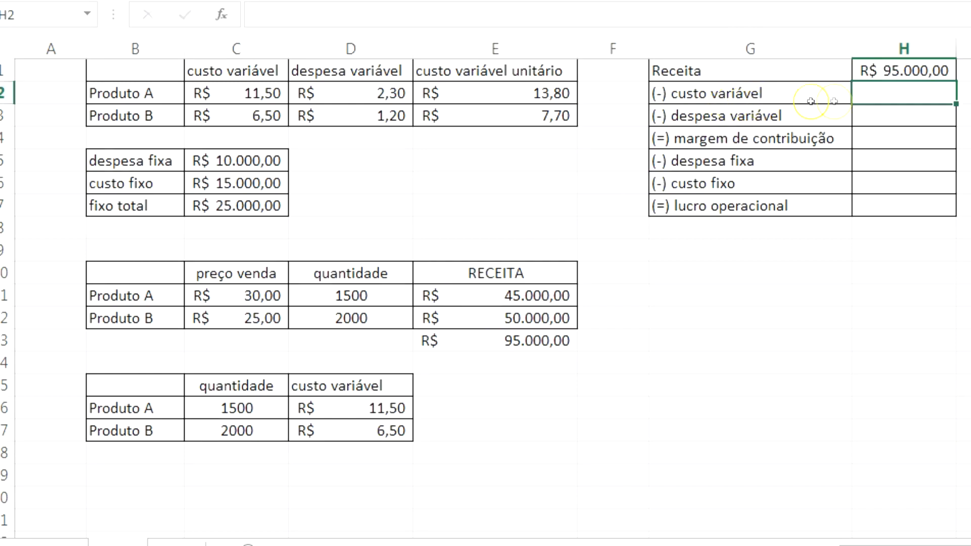
Enter the header CUSTO VARIAVEL in E15 of the variable cost table.
{"action": "scroll", "coordinate": [838, 99], "scroll_direction": "down", "scroll_amount": 1}
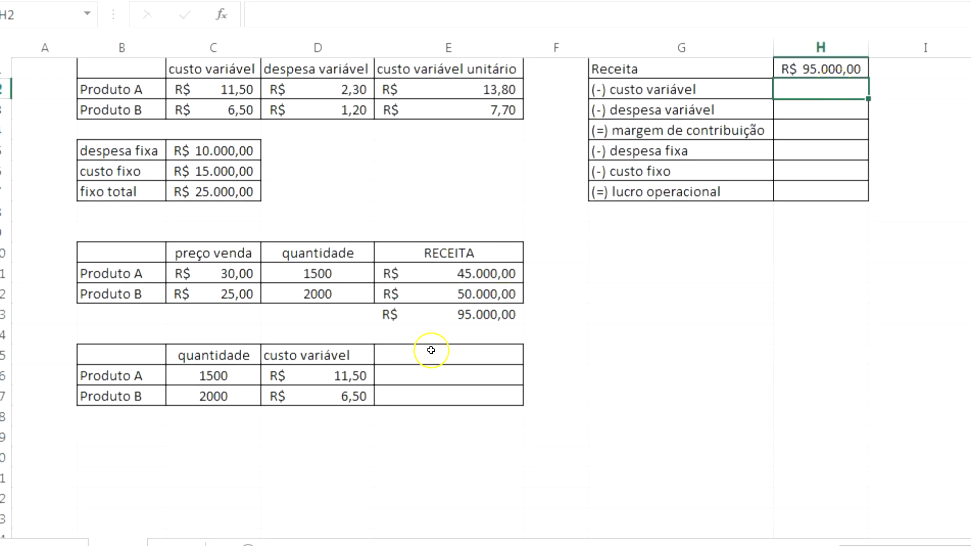
{"action": "left_click", "coordinate": [393, 358]}
{"action": "type", "text": "CUSTO VARIAVEL"}
{"action": "key", "text": "Return"}
Calculate Produto A's total variable cost in E16 as =C16*D16 and fill the formula down to Produto B.
{"action": "type", "text": "="}
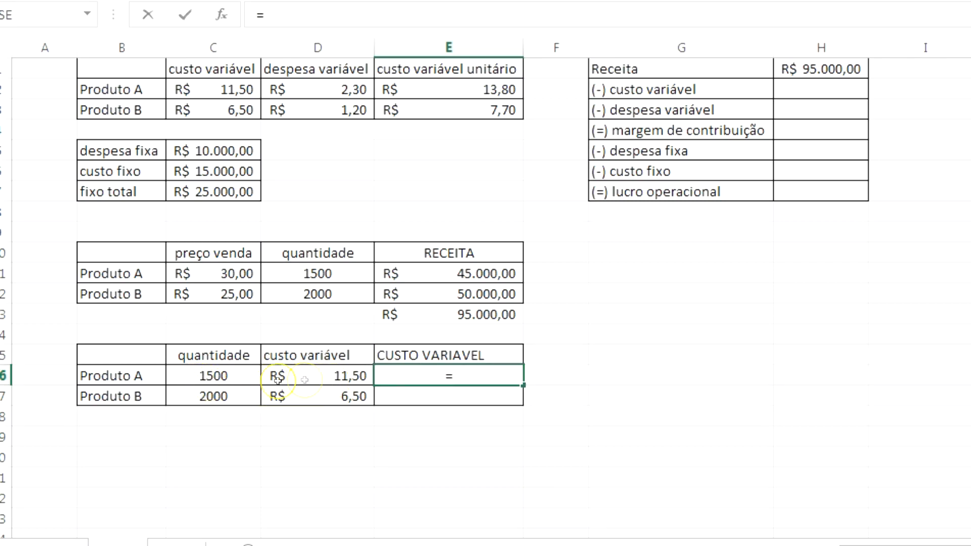
{"action": "left_click", "coordinate": [239, 377]}
{"action": "type", "text": "*"}
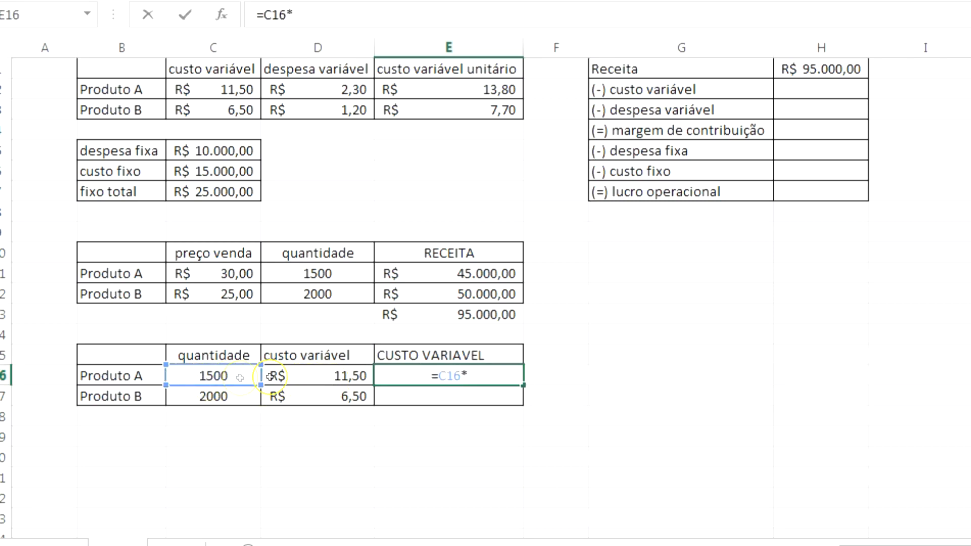
{"action": "left_click", "coordinate": [293, 377]}
{"action": "key", "text": "Return"}
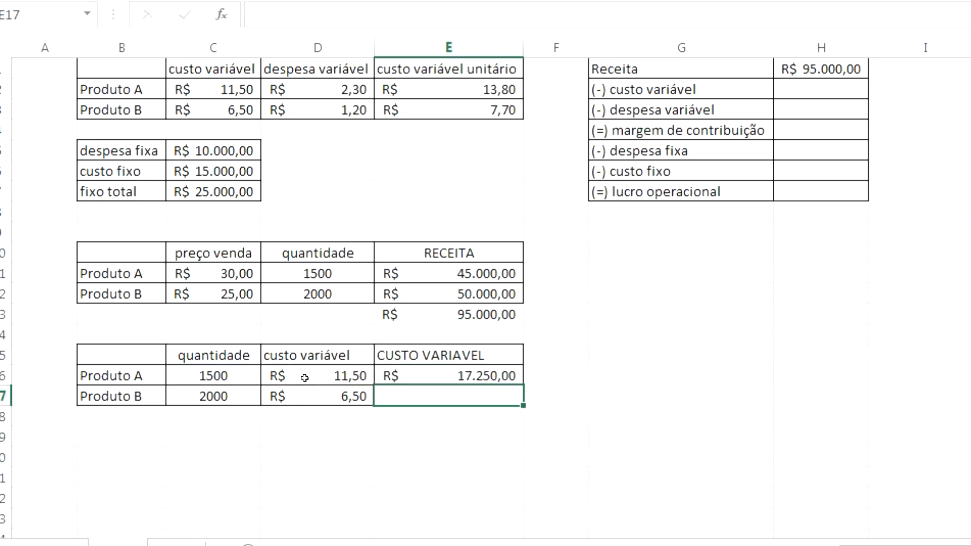
{"action": "left_click", "coordinate": [474, 376]}
{"action": "left_click_drag", "start_coordinate": [523, 386], "coordinate": [521, 402]}
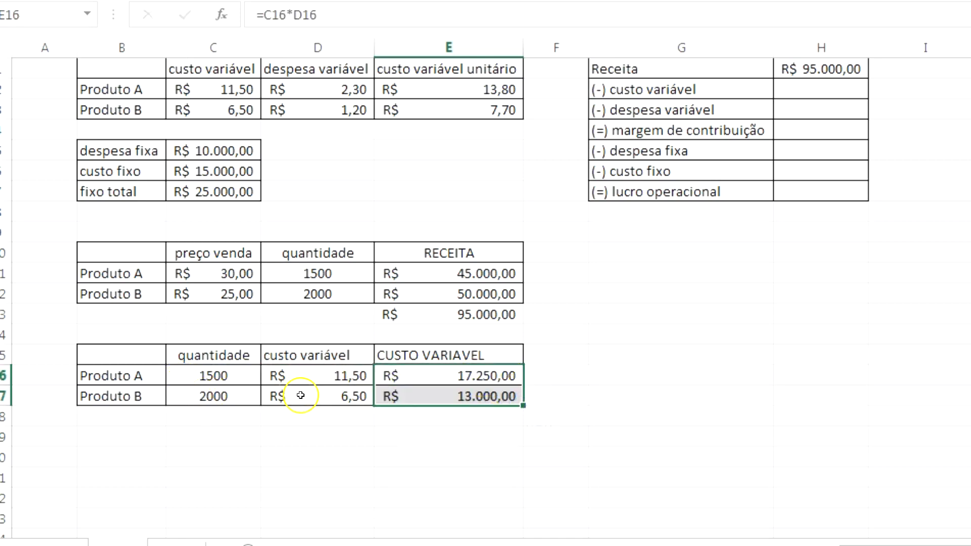
Add a sum of both products' variable costs in E18, beneath the CUSTO VARIAVEL column.
{"action": "mouse_move", "coordinate": [411, 396]}
{"action": "left_click", "coordinate": [474, 416]}
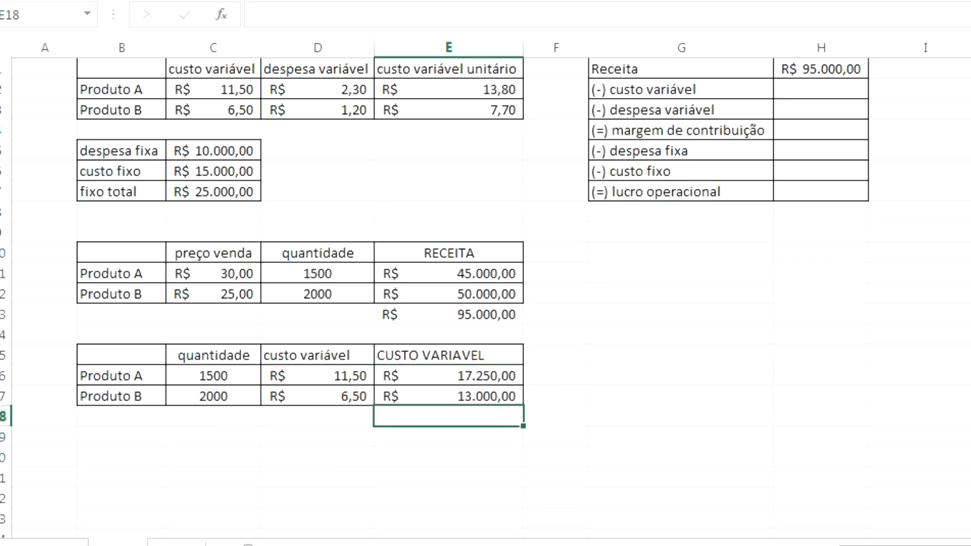
{"action": "key", "text": "alt+equal"}
{"action": "key", "text": "Return"}
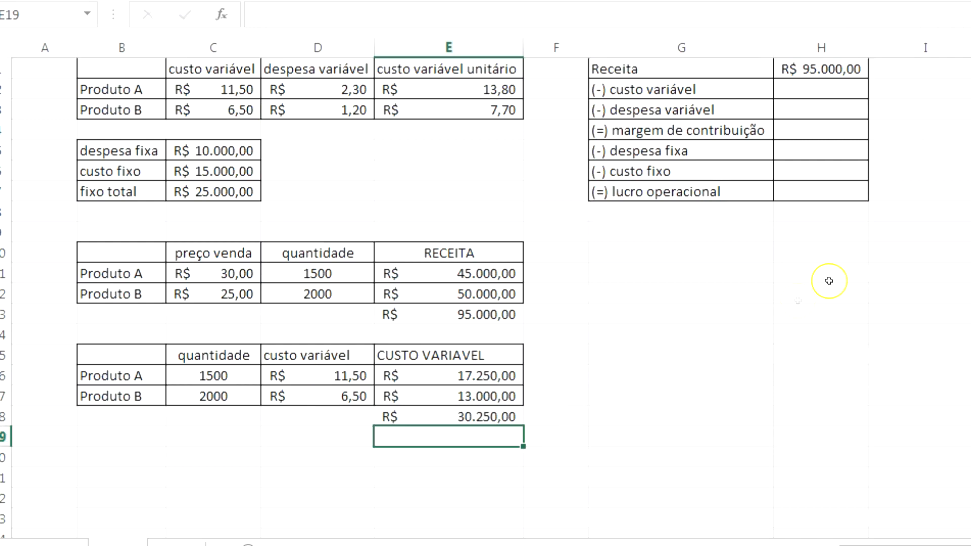
Link the (-) custo variável line of the income statement (H2) to the total in E18.
{"action": "left_click", "coordinate": [837, 94]}
{"action": "type", "text": "="}
{"action": "left_click", "coordinate": [453, 415]}
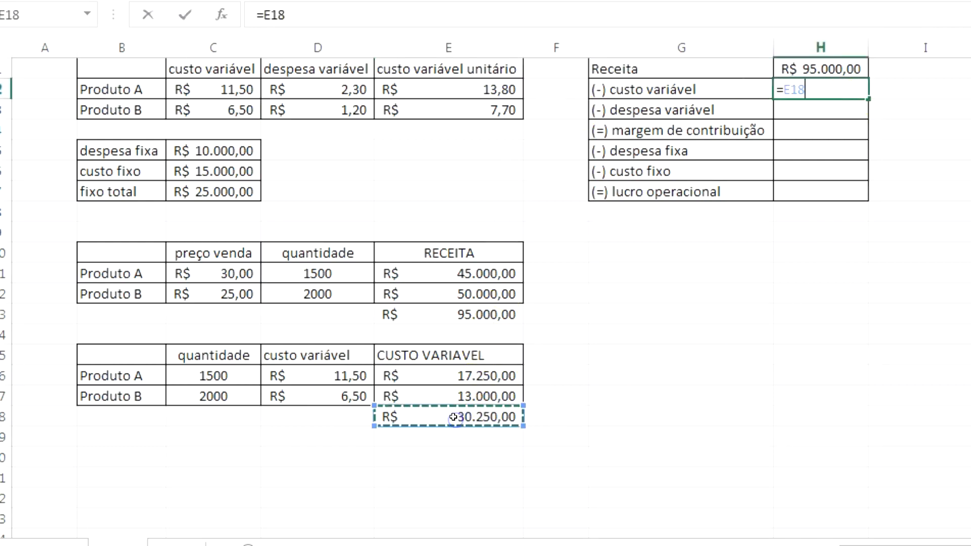
{"action": "key", "text": "Return"}
Copy the variable cost table with its total (B15:E18) to the area starting at B20.
{"action": "left_click_drag", "start_coordinate": [121, 355], "coordinate": [506, 417]}
{"action": "key", "text": "ctrl+c"}
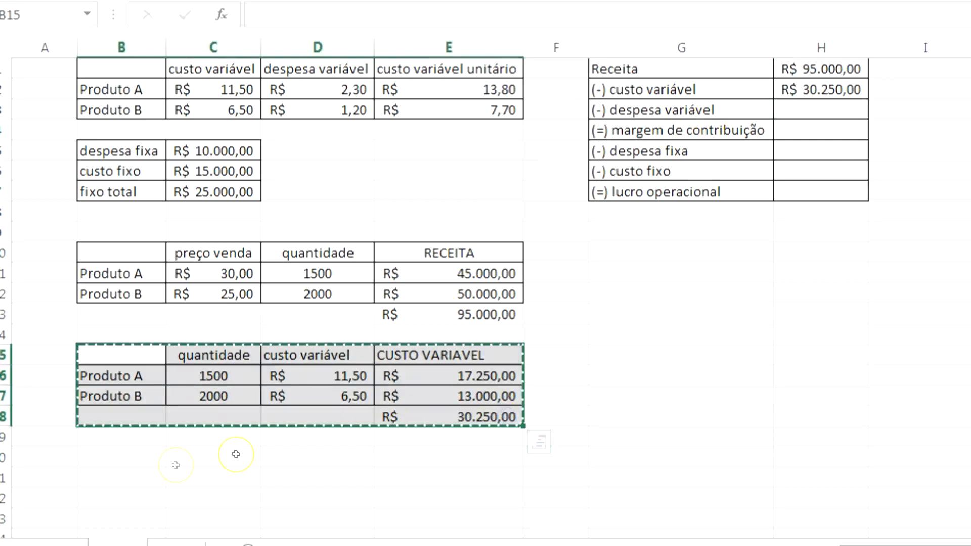
{"action": "left_click", "coordinate": [161, 457]}
{"action": "key", "text": "ctrl+v"}
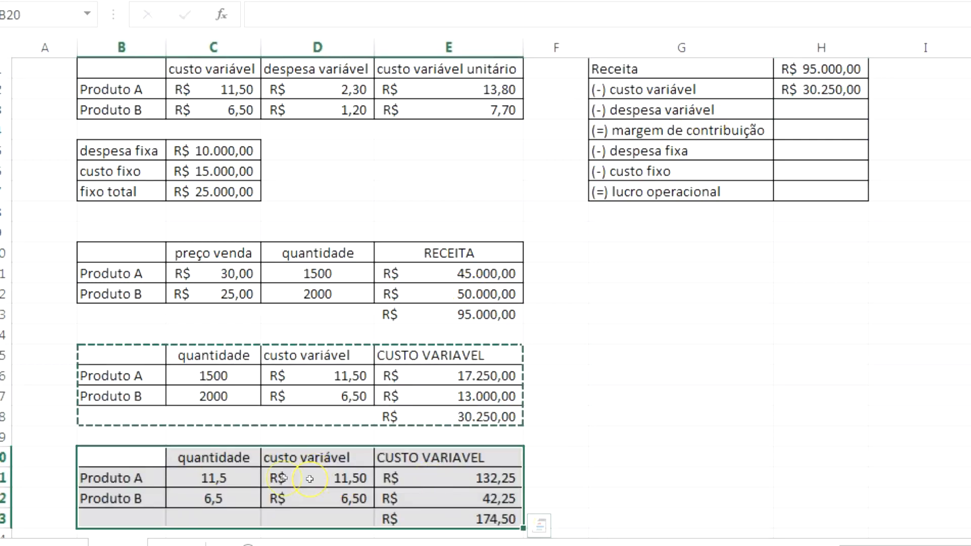
Link Produto A's quantity in C21 to C16 and fill the link down to Produto B in C22.
{"action": "left_click", "coordinate": [293, 474]}
{"action": "left_click", "coordinate": [216, 478]}
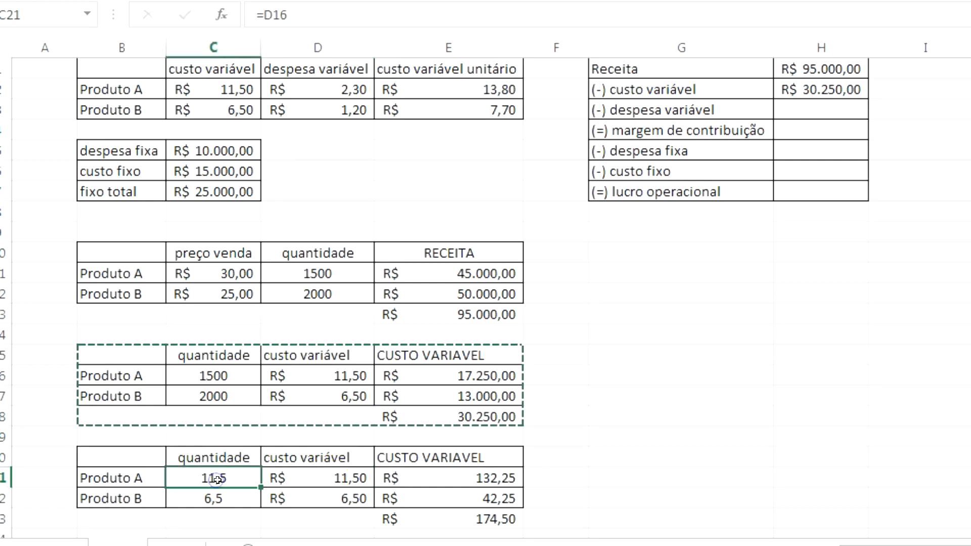
{"action": "type", "text": "="}
{"action": "left_click", "coordinate": [236, 382]}
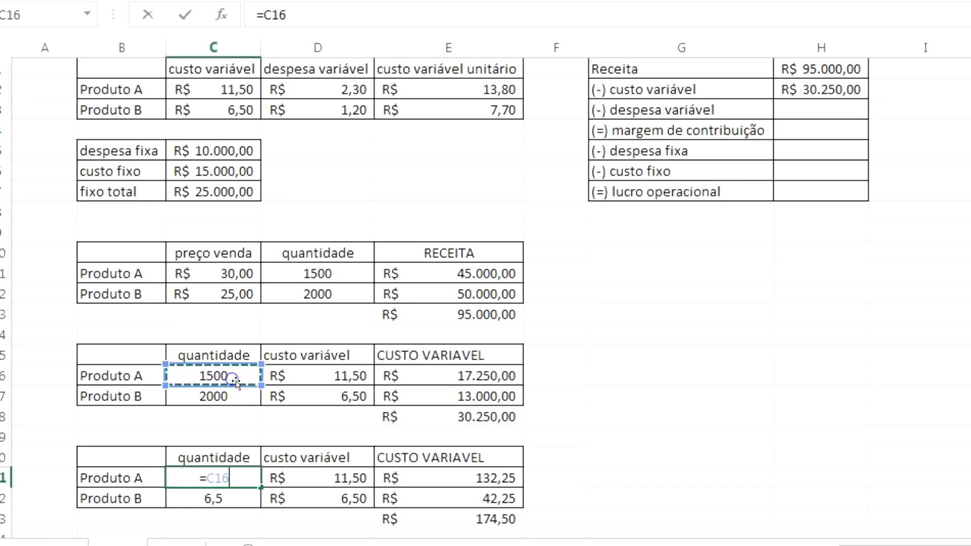
{"action": "key", "text": "Return"}
{"action": "left_click", "coordinate": [217, 475]}
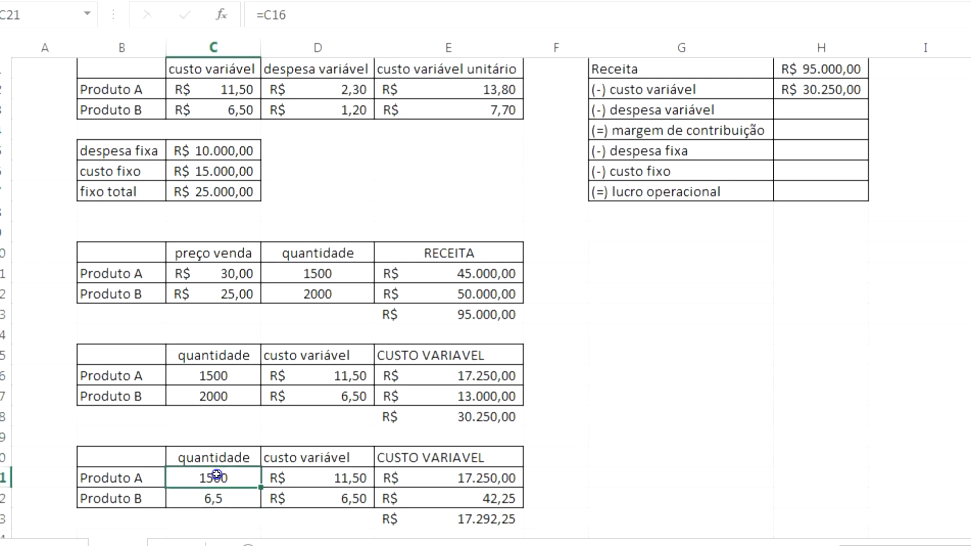
{"action": "left_click_drag", "start_coordinate": [257, 486], "coordinate": [256, 498]}
{"action": "left_click", "coordinate": [280, 479]}
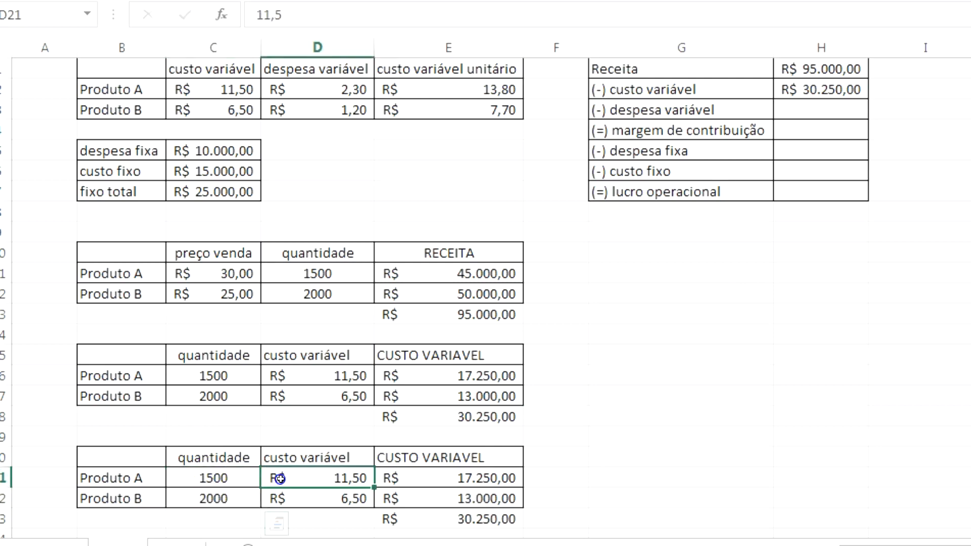
{"action": "double_click", "coordinate": [281, 479]}
{"action": "key", "text": "Escape"}
{"action": "type", "text": "="}
{"action": "key", "text": "Escape"}
Change the copied table's headers to "despesa variavel" in D20 and "despesa variavel total" in E20.
{"action": "key", "text": "Up"}
{"action": "type", "text": "despesa variavel"}
{"action": "key", "text": "Return"}
{"action": "key", "text": "Up"}
{"action": "key", "text": "Right"}
{"action": "type", "text": "despesa variavel total"}
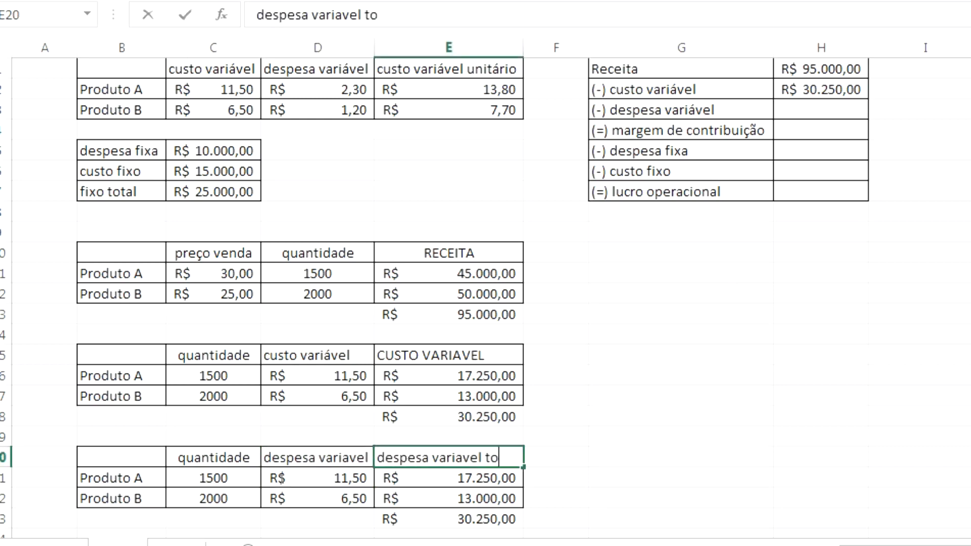
{"action": "key", "text": "Return"}
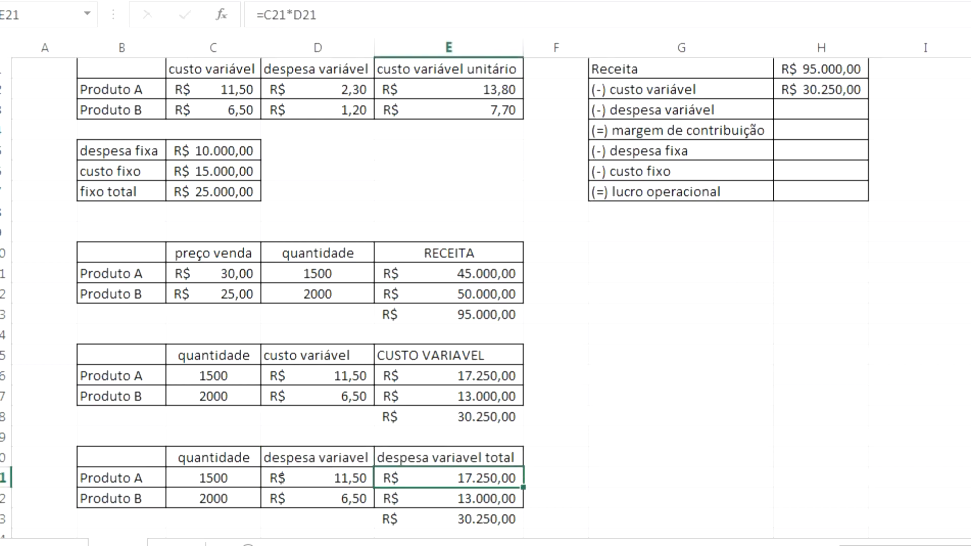
Link Produto A's variable expense in D21 to D2 and fill the link down to Produto B in D22.
{"action": "key", "text": "Left"}
{"action": "type", "text": "="}
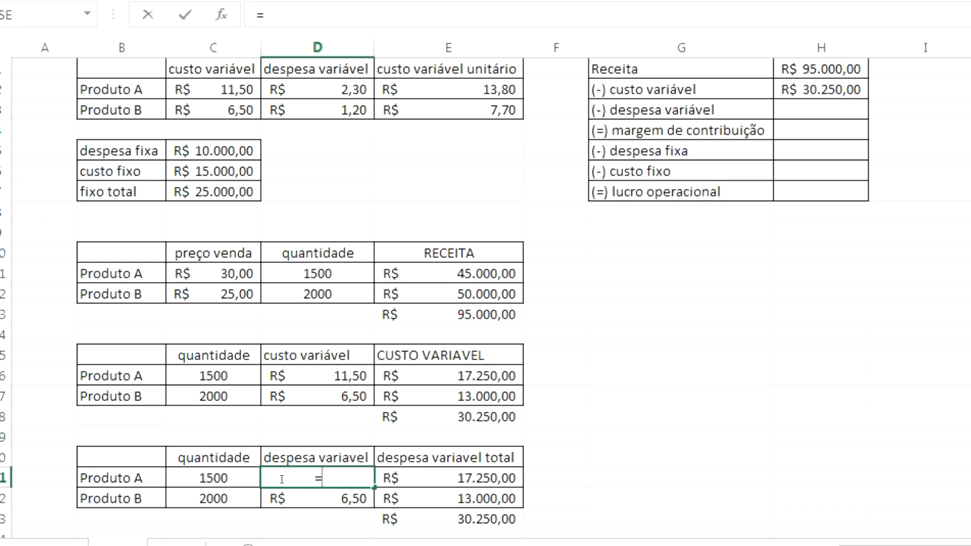
{"action": "left_click", "coordinate": [358, 92]}
{"action": "key", "text": "Return"}
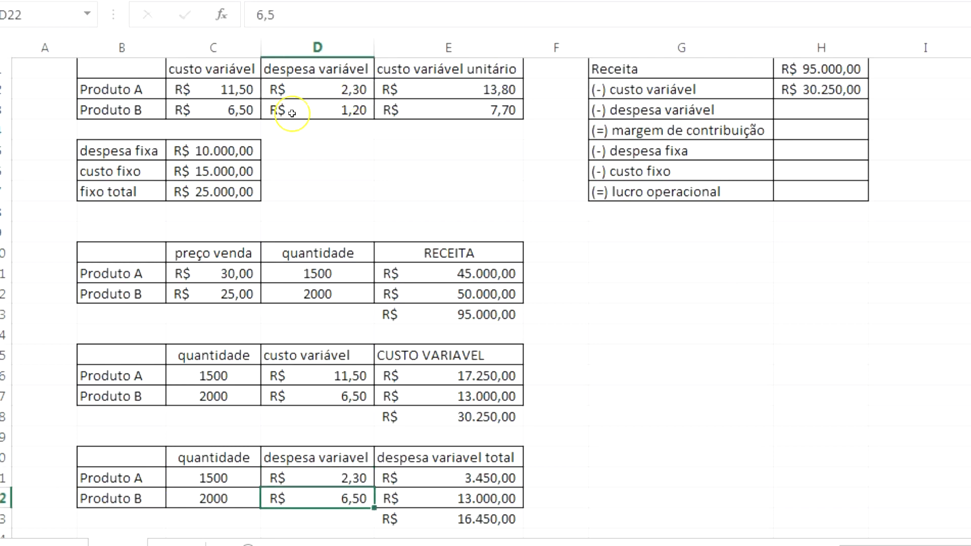
{"action": "left_click", "coordinate": [354, 476]}
{"action": "left_click_drag", "start_coordinate": [374, 487], "coordinate": [373, 502]}
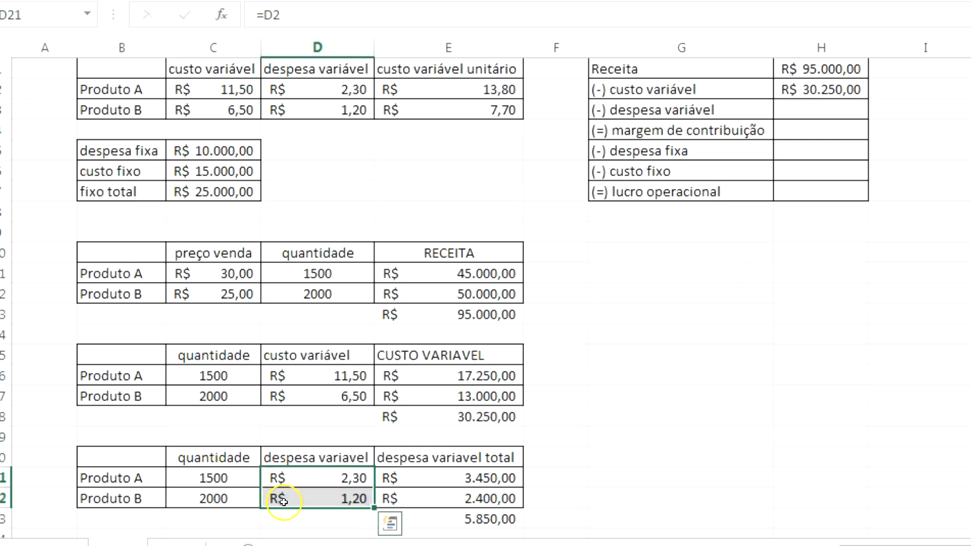
Link the (-) despesa variável line of the income statement (H3) to the total in E23.
{"action": "left_click", "coordinate": [453, 519]}
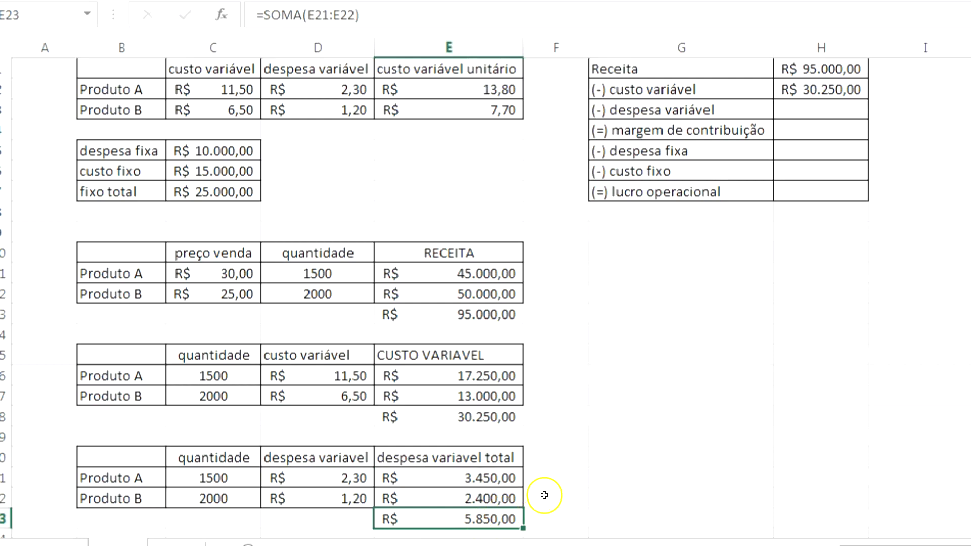
{"action": "left_click", "coordinate": [827, 112]}
{"action": "type", "text": "="}
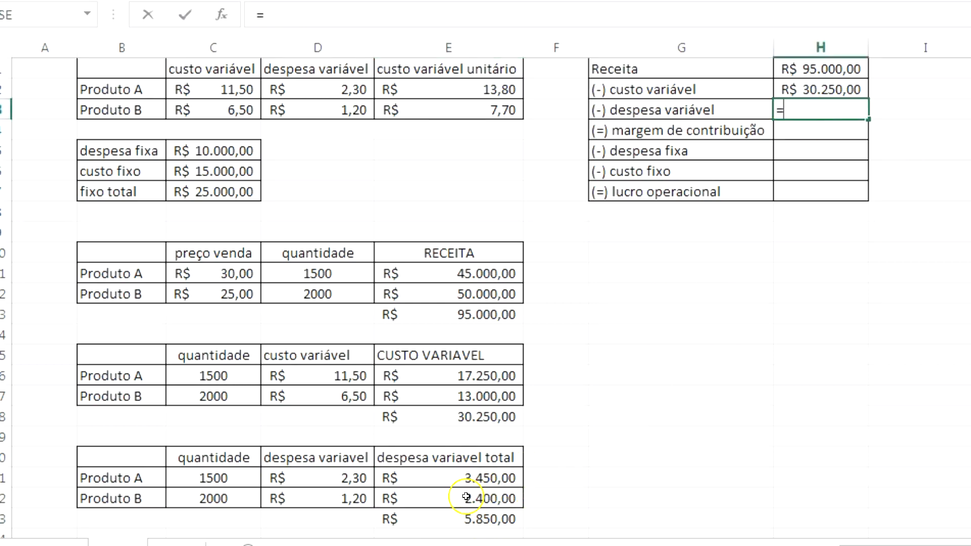
{"action": "left_click", "coordinate": [468, 518]}
{"action": "key", "text": "Return"}
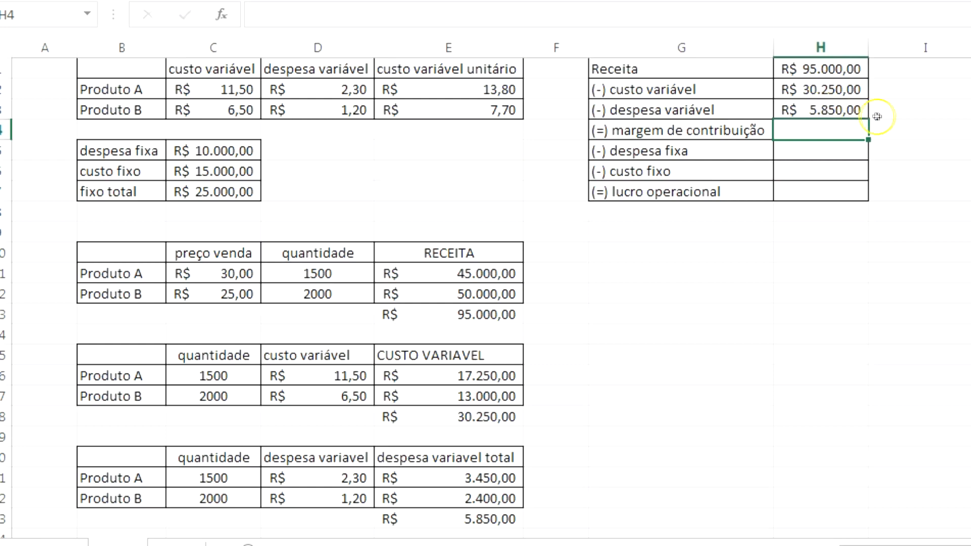
Calculate the (=) margem de contribuição in H4 as revenue minus variable cost and variable expense, =H1-H2-H3.
{"action": "type", "text": "="}
{"action": "key", "text": "Up"}
{"action": "key", "text": "Up"}
{"action": "key", "text": "Up"}
{"action": "type", "text": "-"}
{"action": "key", "text": "Up"}
{"action": "key", "text": "Up"}
{"action": "type", "text": "-"}
{"action": "key", "text": "Up"}
{"action": "key", "text": "Return"}
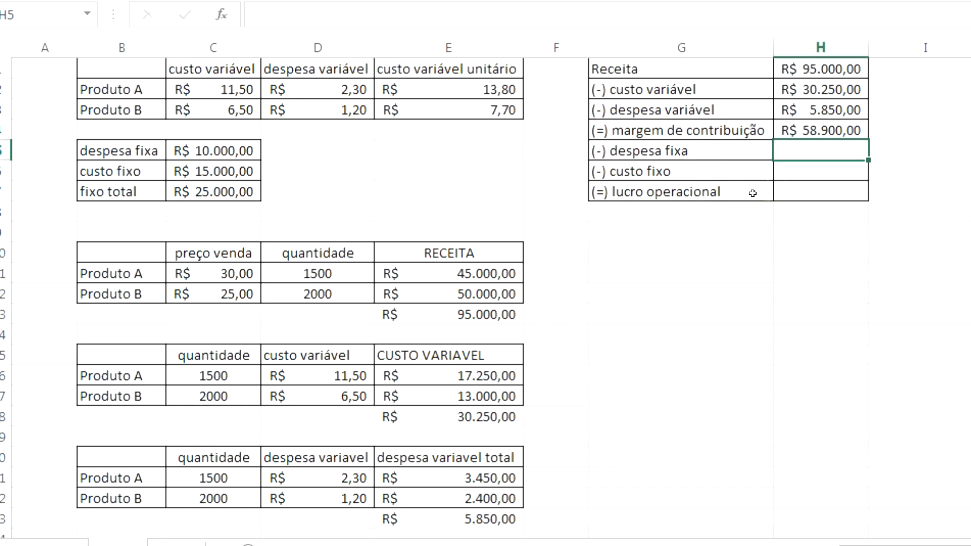
{"action": "left_click", "coordinate": [789, 130]}
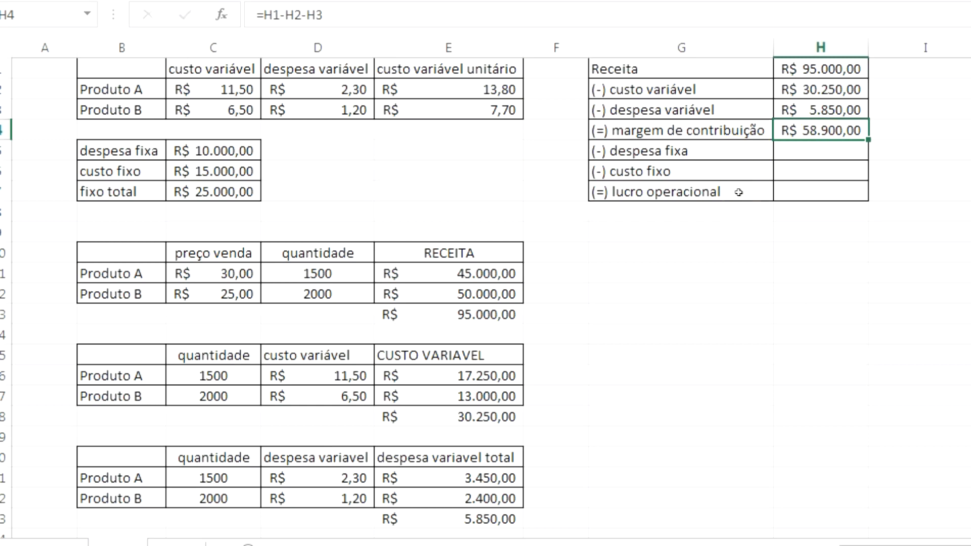
Link the (-) despesa fixa line in H5 to C5 and the (-) custo fixo line in H6 to C6.
{"action": "left_click", "coordinate": [802, 155]}
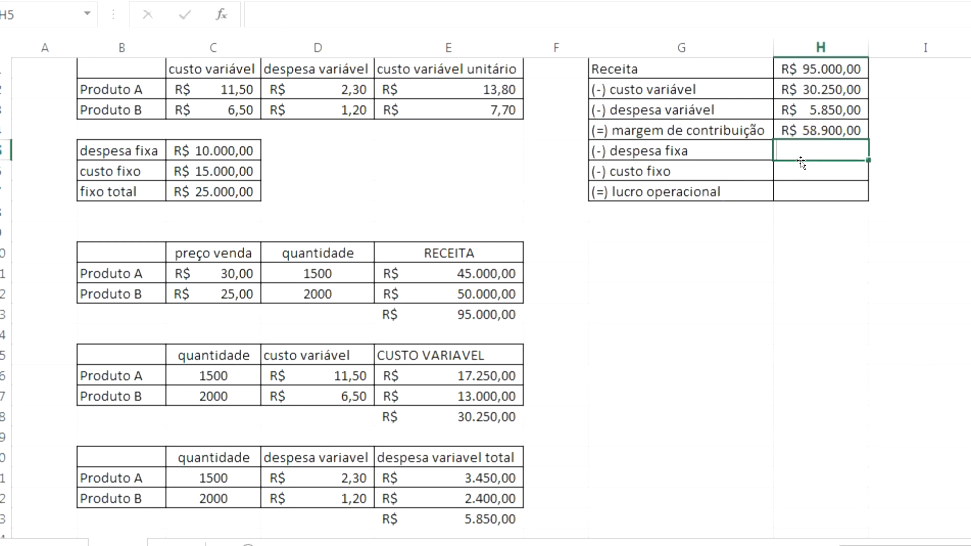
{"action": "type", "text": "="}
{"action": "left_click", "coordinate": [236, 160]}
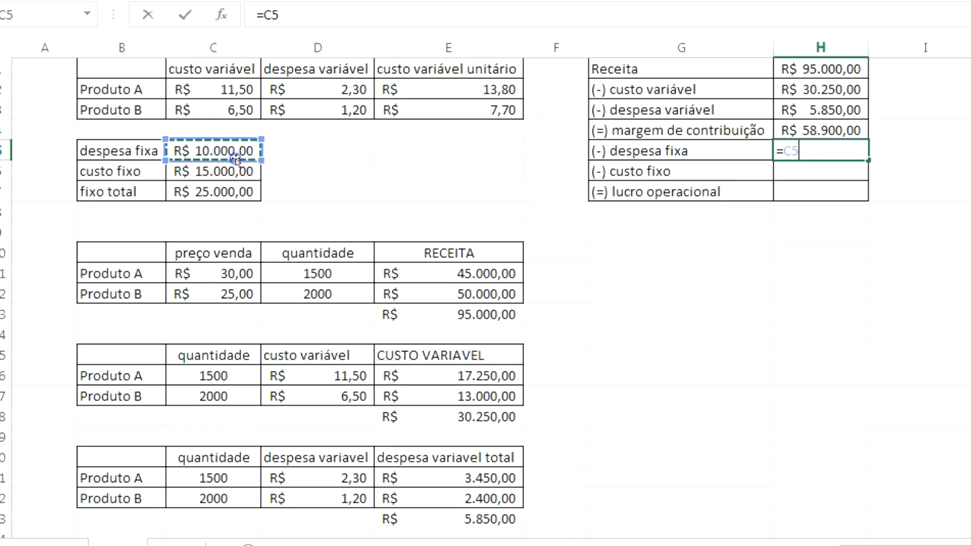
{"action": "key", "text": "Return"}
{"action": "type", "text": "="}
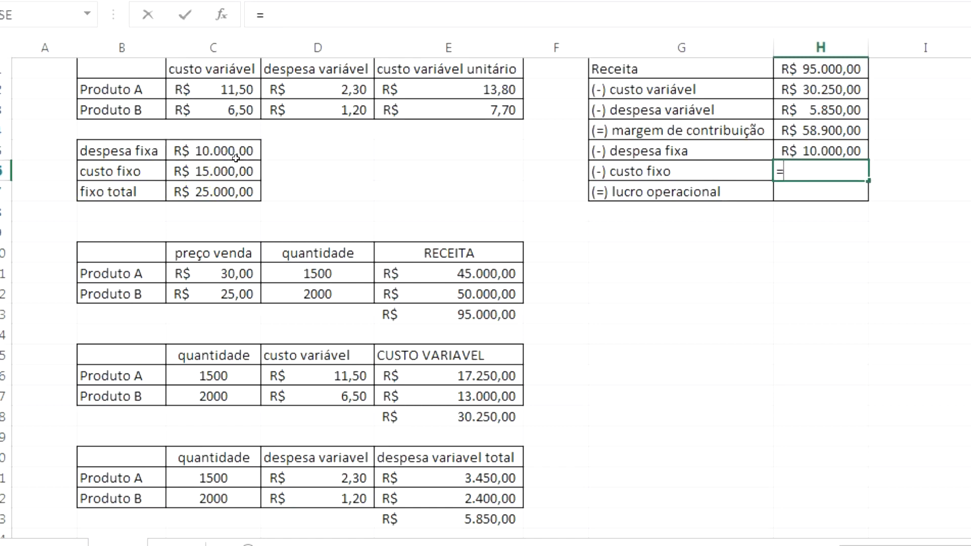
{"action": "left_click", "coordinate": [233, 172]}
{"action": "key", "text": "Return"}
Calculate the (=) lucro operacional in H7 with the formula =H4-H5-H6.
{"action": "type", "text": "="}
{"action": "key", "text": "Up"}
{"action": "key", "text": "Up"}
{"action": "key", "text": "Up"}
{"action": "type", "text": "-"}
{"action": "key", "text": "Up"}
{"action": "key", "text": "Up"}
{"action": "type", "text": "-"}
{"action": "key", "text": "Up"}
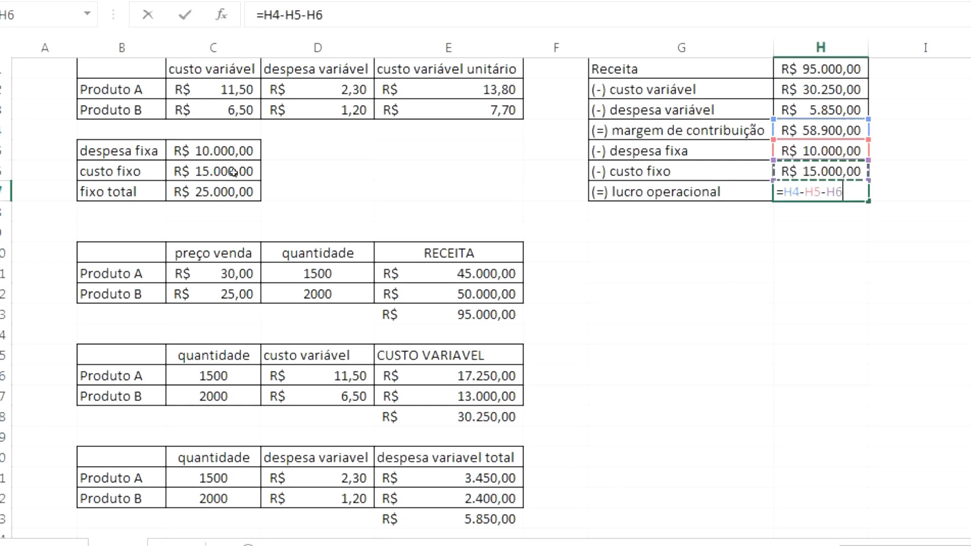
{"action": "key", "text": "Return"}
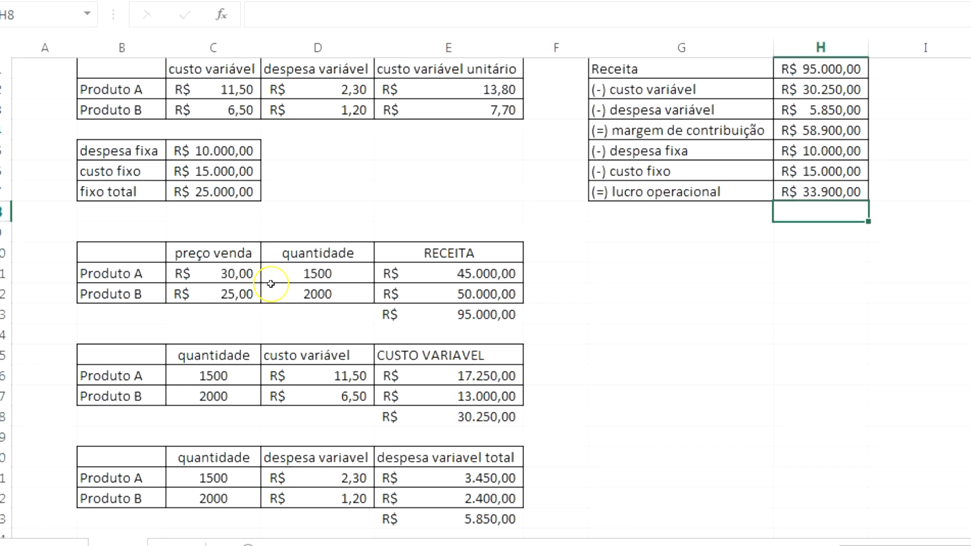
Copy the product and preço venda columns (B10:C12) to a new table starting at G10.
{"action": "left_click_drag", "start_coordinate": [134, 253], "coordinate": [247, 299]}
{"action": "key", "text": "ctrl+c"}
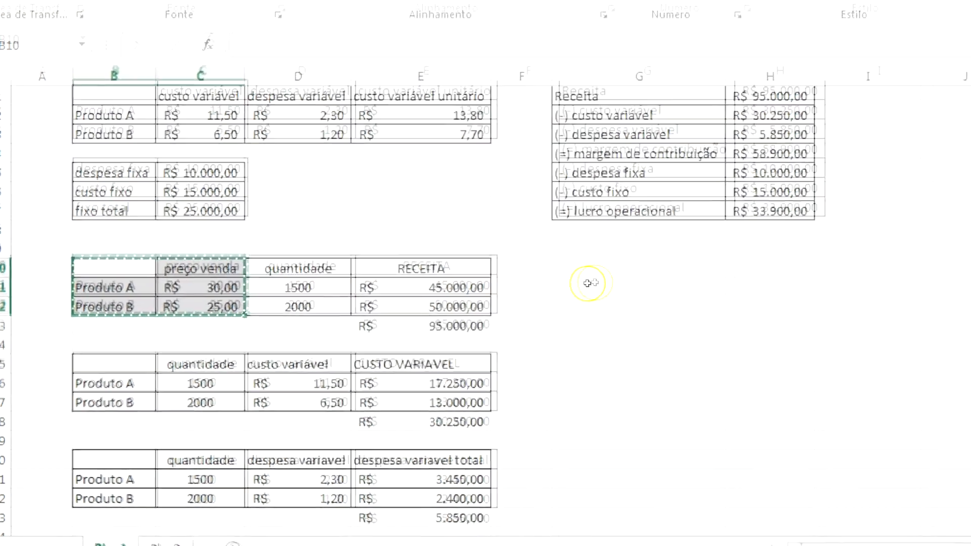
{"action": "left_click", "coordinate": [589, 268]}
{"action": "key", "text": "ctrl+v"}
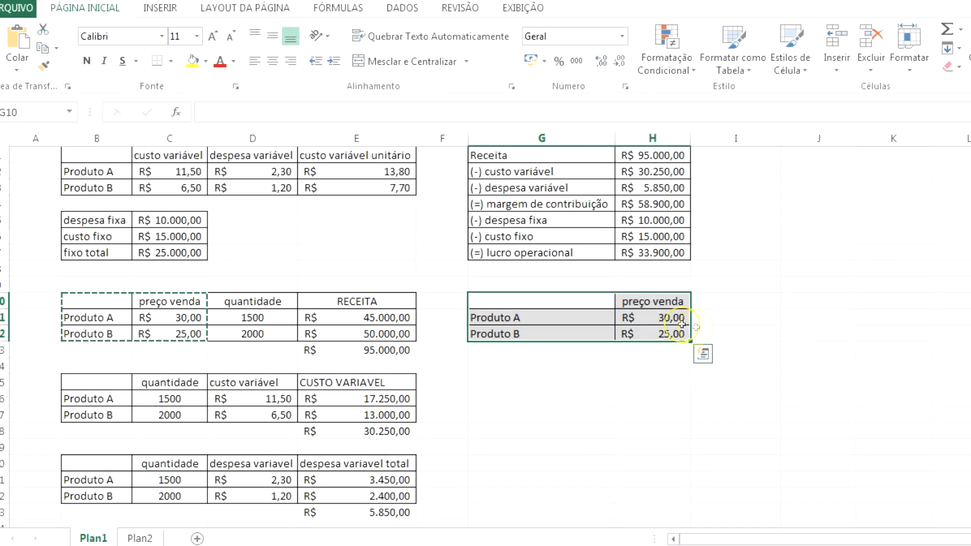
{"action": "left_click", "coordinate": [708, 303]}
{"action": "key", "text": "Escape"}
Duplicate the new table's preço venda column into column I, head it "custo/ desp vari" and clear its copied values.
{"action": "key", "text": "Left"}
{"action": "key", "text": "shift+Down"}
{"action": "key", "text": "shift+Down"}
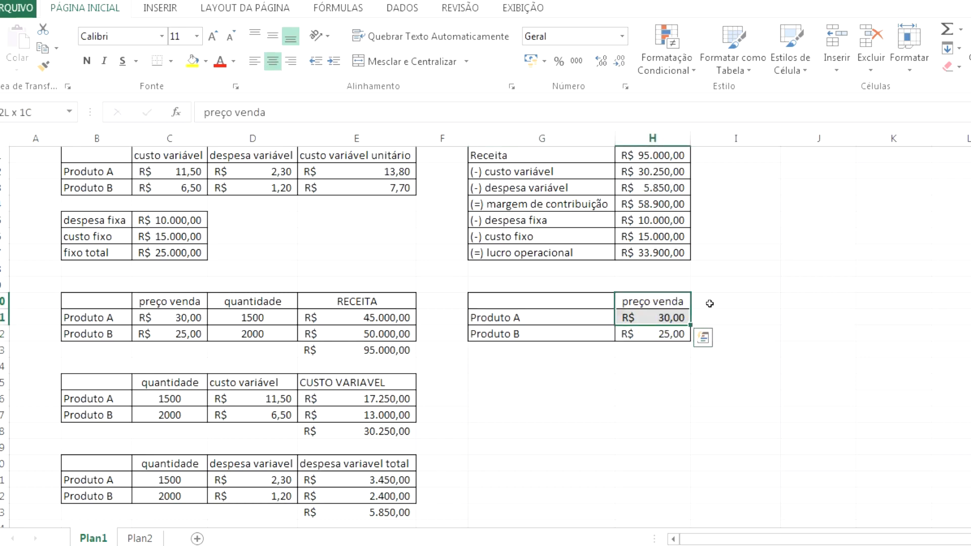
{"action": "key", "text": "shift+Right"}
{"action": "key", "text": "ctrl+r"}
{"action": "left_click", "coordinate": [711, 303]}
{"action": "type", "text": "cust"}
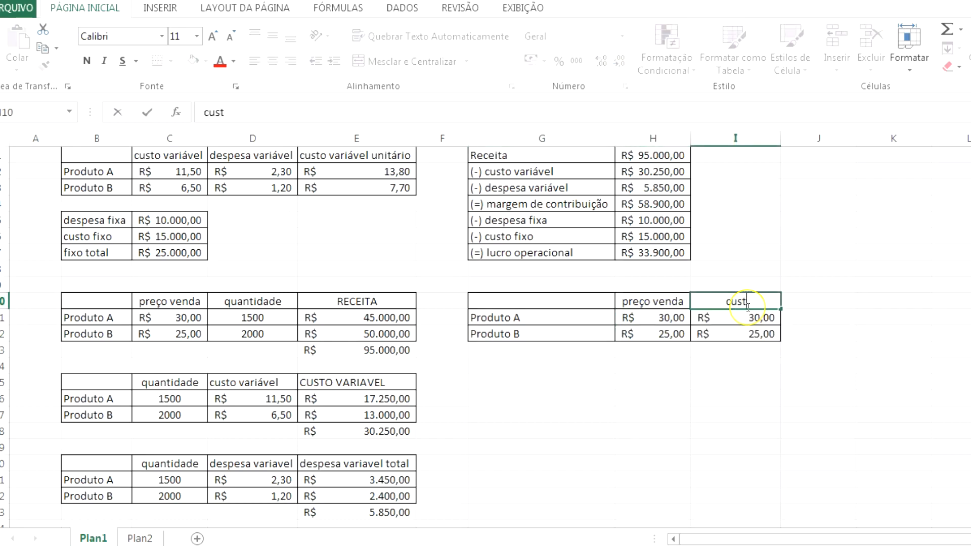
{"action": "type", "text": "o/ desp"}
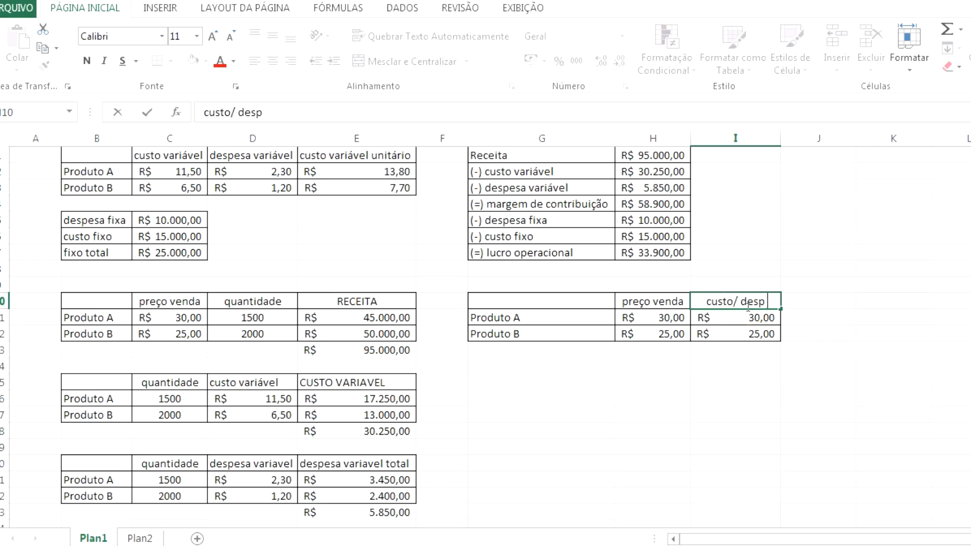
{"action": "type", "text": " vari"}
{"action": "key", "text": "Return"}
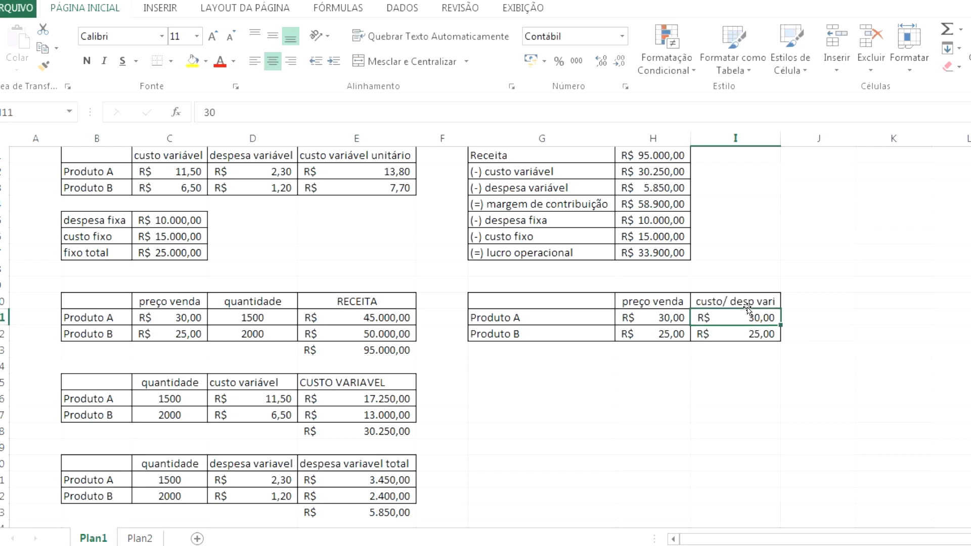
{"action": "key", "text": "shift+Down"}
{"action": "key", "text": "Delete"}
Link Produto A's custo/ desp vari in I11 to the unit variable cost in E2 and copy the link to Produto B in I12.
{"action": "left_click_drag", "start_coordinate": [545, 332], "coordinate": [550, 317]}
{"action": "left_click", "coordinate": [709, 318]}
{"action": "type", "text": "="}
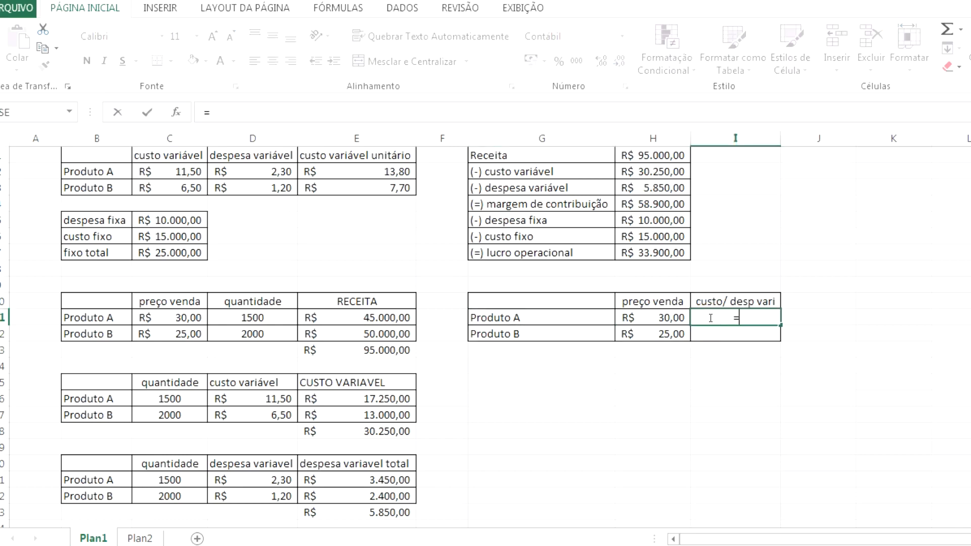
{"action": "left_click", "coordinate": [388, 171]}
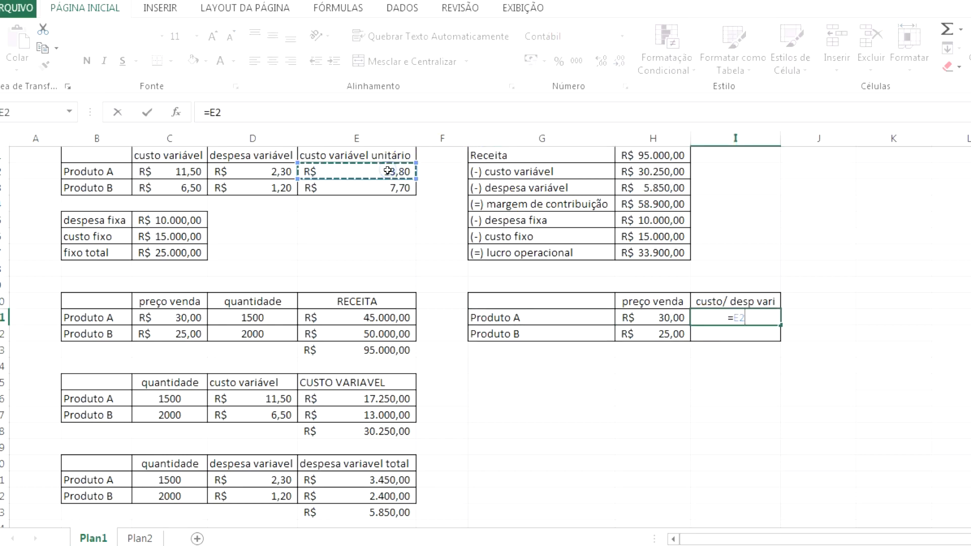
{"action": "key", "text": "Return"}
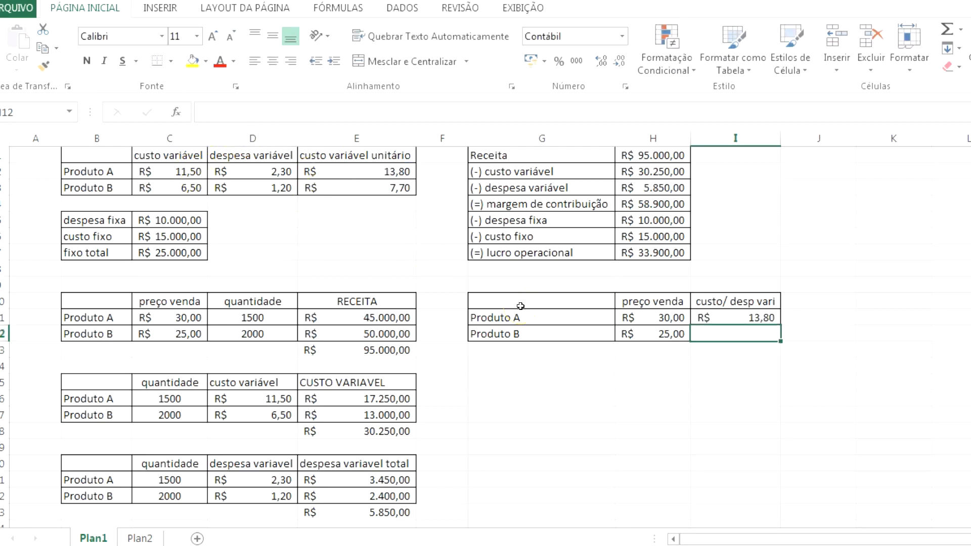
{"action": "key", "text": "Up"}
{"action": "key", "text": "ctrl+c"}
{"action": "key", "text": "Down"}
{"action": "key", "text": "ctrl+v"}
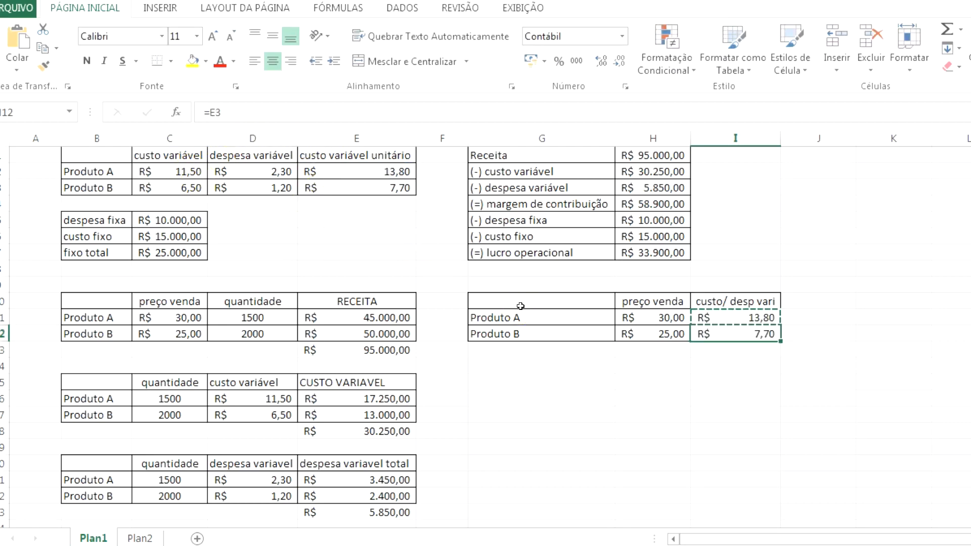
{"action": "left_click", "coordinate": [716, 349]}
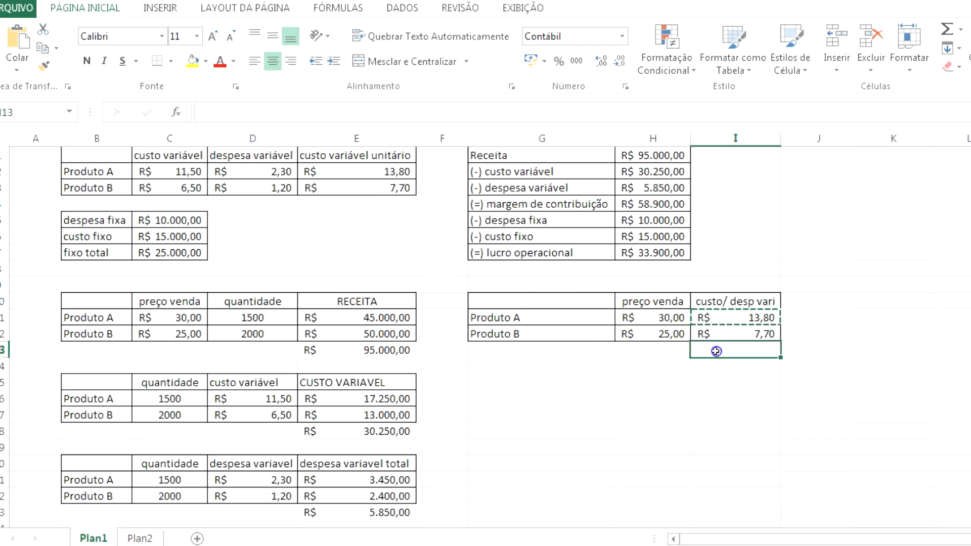
Enter the header "margem contribuição" in J10 and fit column J's width to it.
{"action": "left_click", "coordinate": [796, 299]}
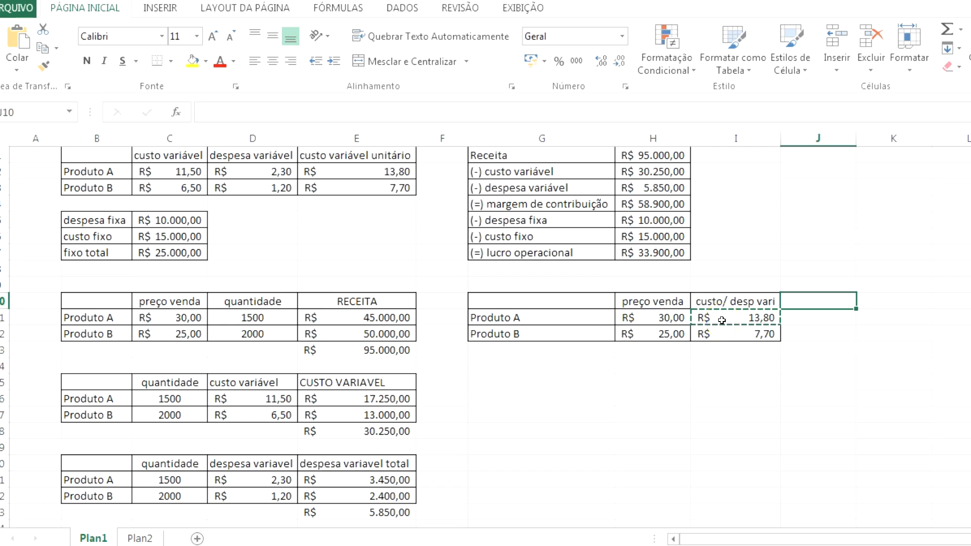
{"action": "type", "text": "margem cont"}
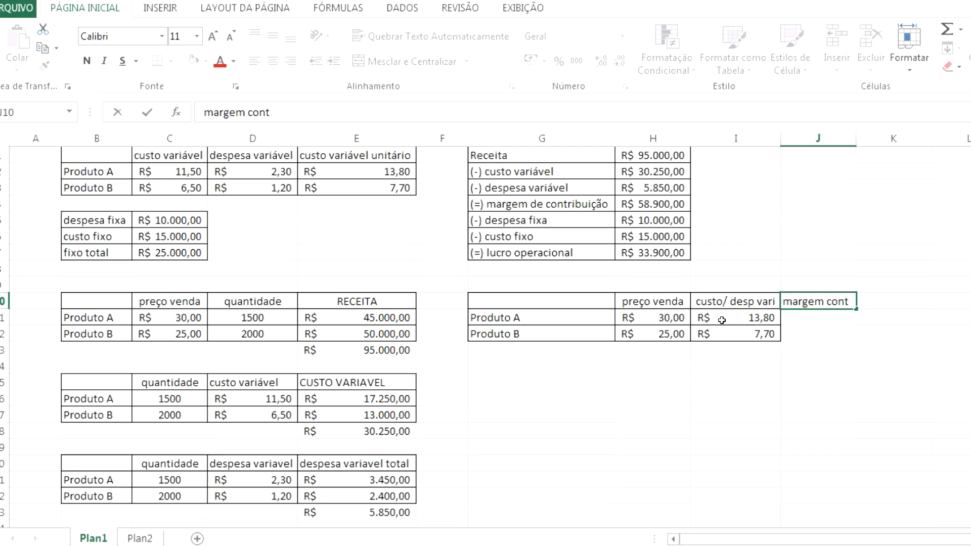
{"action": "type", "text": "ribuição"}
{"action": "key", "text": "Return"}
{"action": "double_click", "coordinate": [856, 138]}
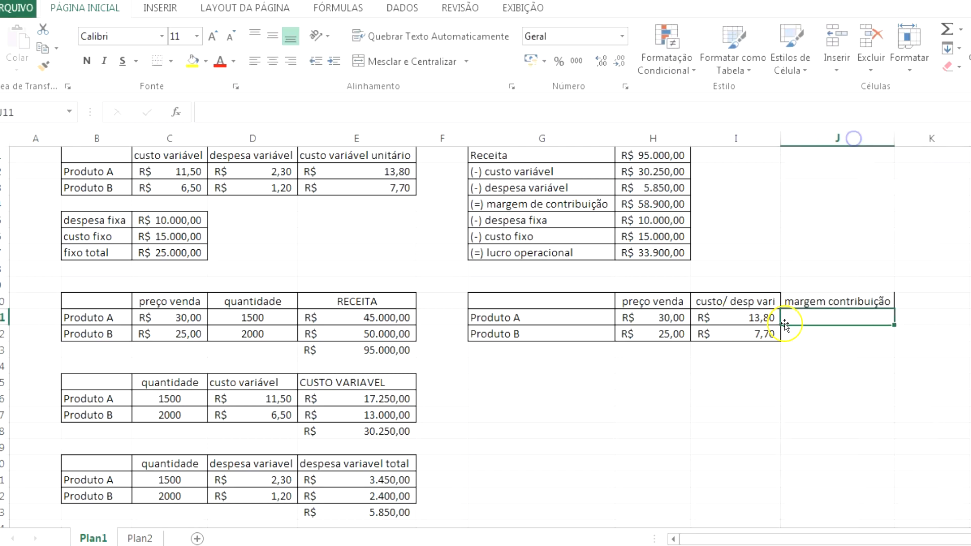
Copy the formatting of I10:I12 onto the margem contribuição column in J10:J12.
{"action": "left_click_drag", "start_coordinate": [732, 304], "coordinate": [759, 335]}
{"action": "left_click", "coordinate": [45, 63]}
{"action": "left_click_drag", "start_coordinate": [813, 299], "coordinate": [817, 331]}
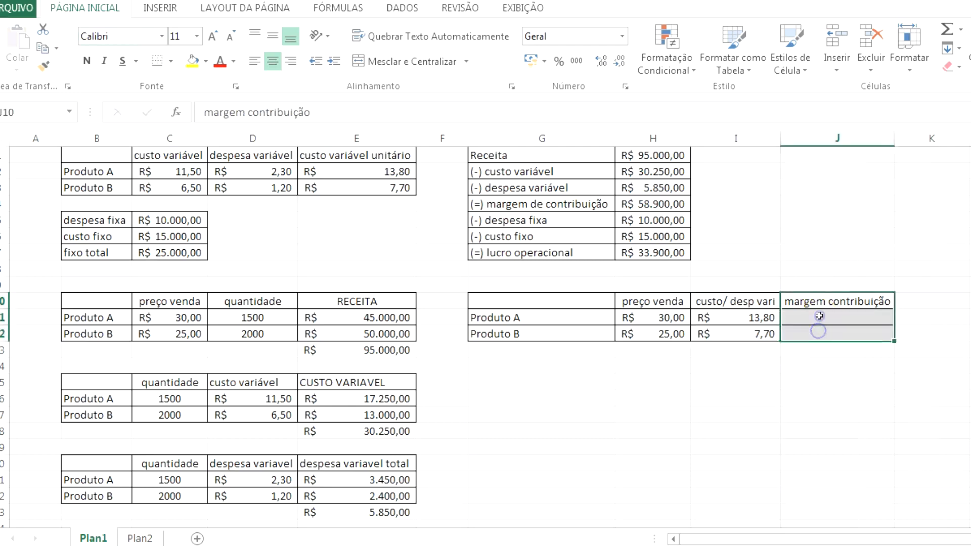
Calculate Produto A's unit contribution margin in J11 as =H11-I11 and fill the formula down to Produto B in J12.
{"action": "left_click", "coordinate": [819, 316]}
{"action": "type", "text": "="}
{"action": "left_click", "coordinate": [632, 320]}
{"action": "type", "text": "-"}
{"action": "left_click", "coordinate": [737, 320]}
{"action": "key", "text": "ctrl+Return"}
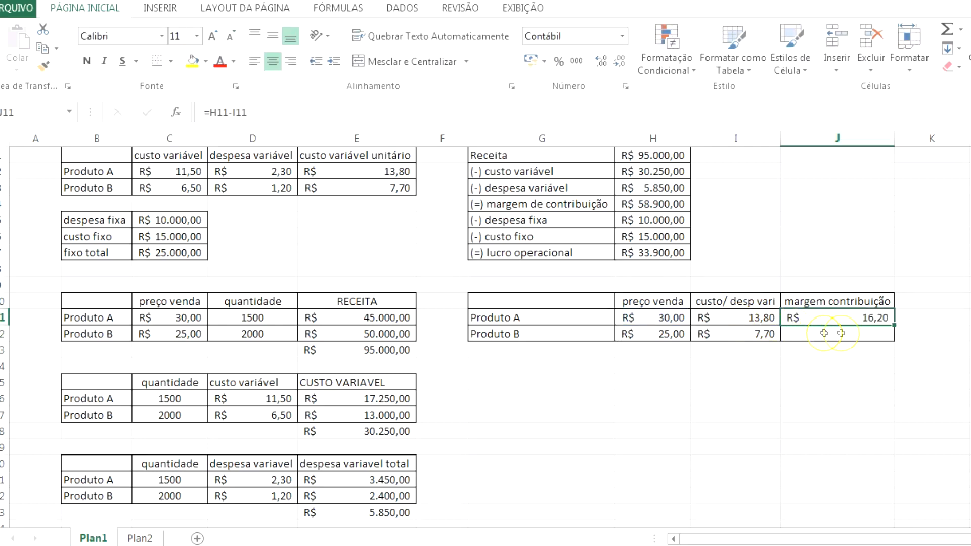
{"action": "left_click_drag", "start_coordinate": [894, 325], "coordinate": [893, 341]}
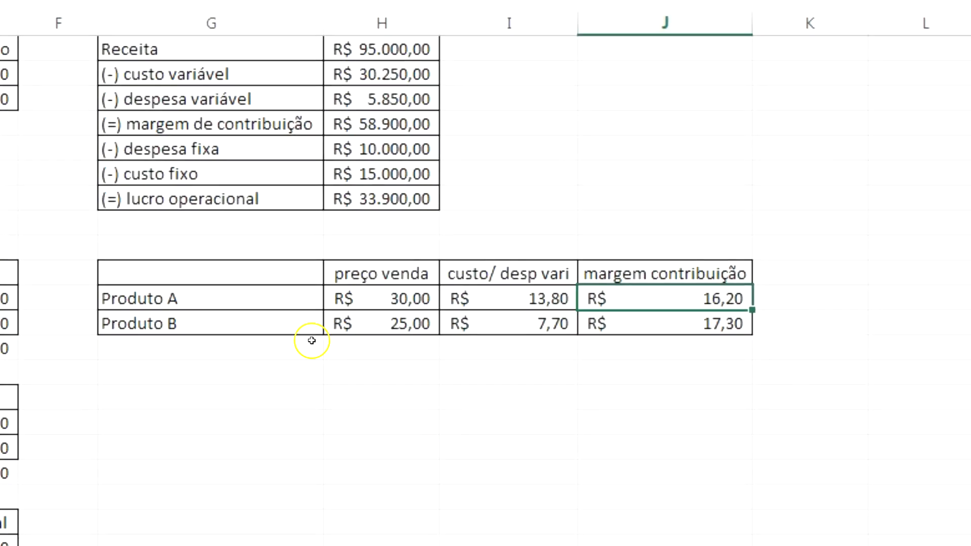
{"action": "left_click", "coordinate": [672, 330]}
{"action": "left_click", "coordinate": [685, 297]}
Add a "margem total" header in K10 and calculate unit margin times quantity in K11 as =J11*D11, filled down to K12.
{"action": "left_click", "coordinate": [782, 281]}
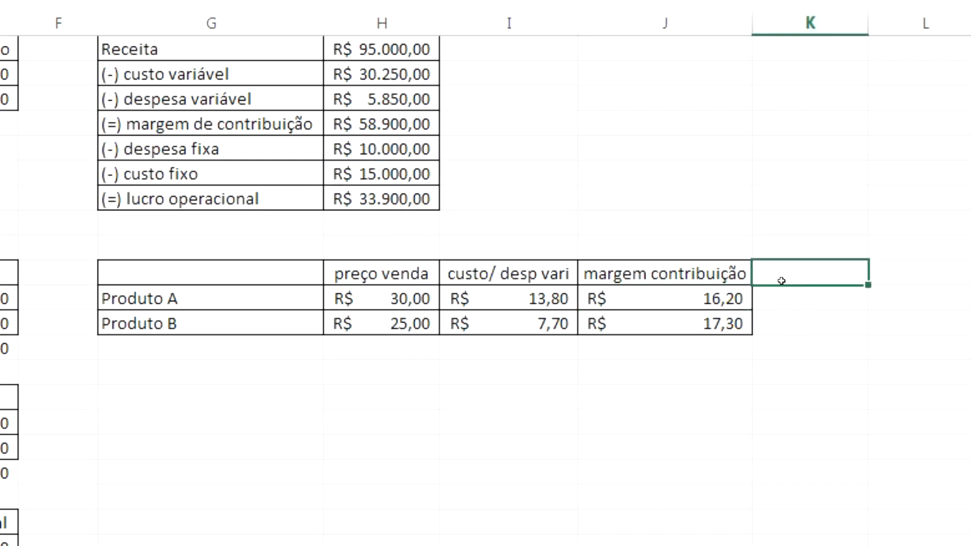
{"action": "type", "text": "margem total"}
{"action": "key", "text": "Return"}
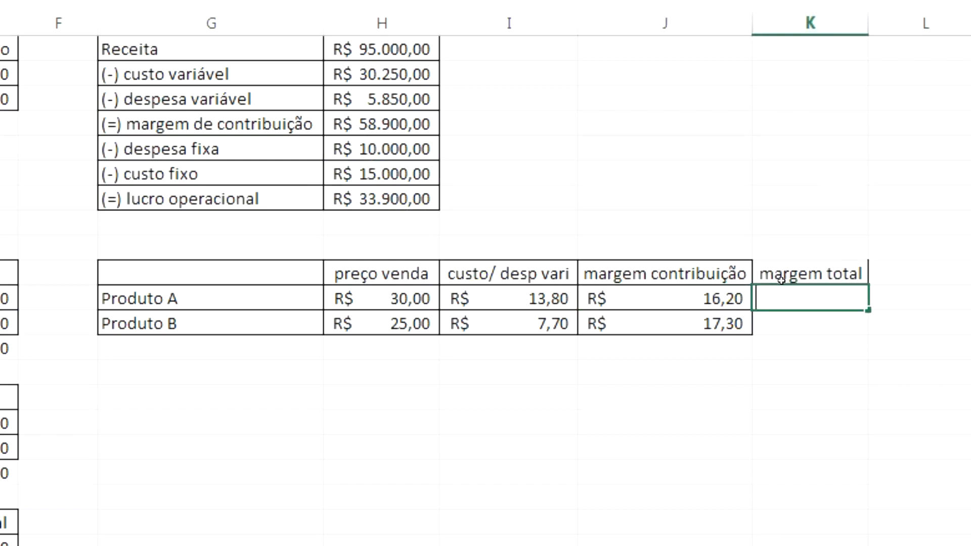
{"action": "left_click", "coordinate": [715, 301]}
{"action": "type", "text": "*"}
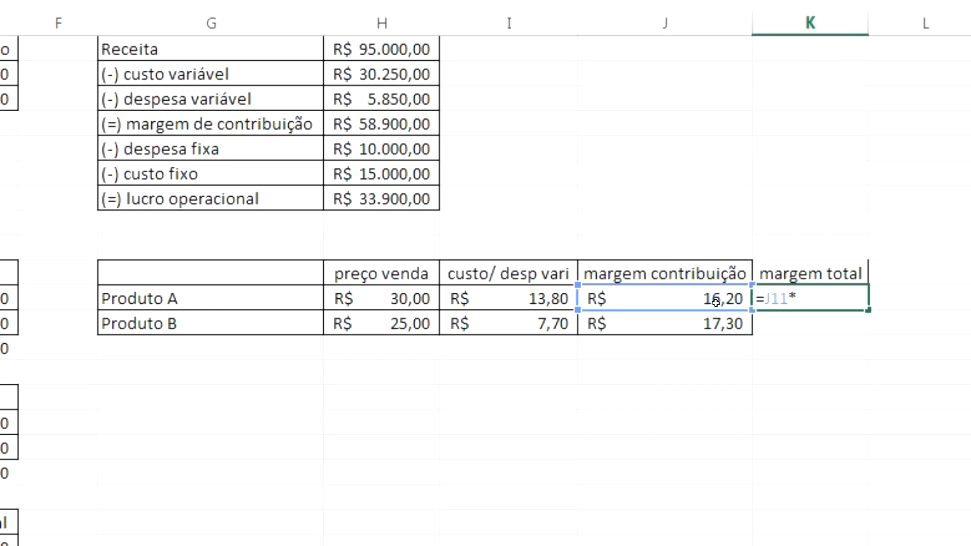
{"action": "type", "text": "D11"}
{"action": "key", "text": "Return"}
{"action": "left_click", "coordinate": [810, 298]}
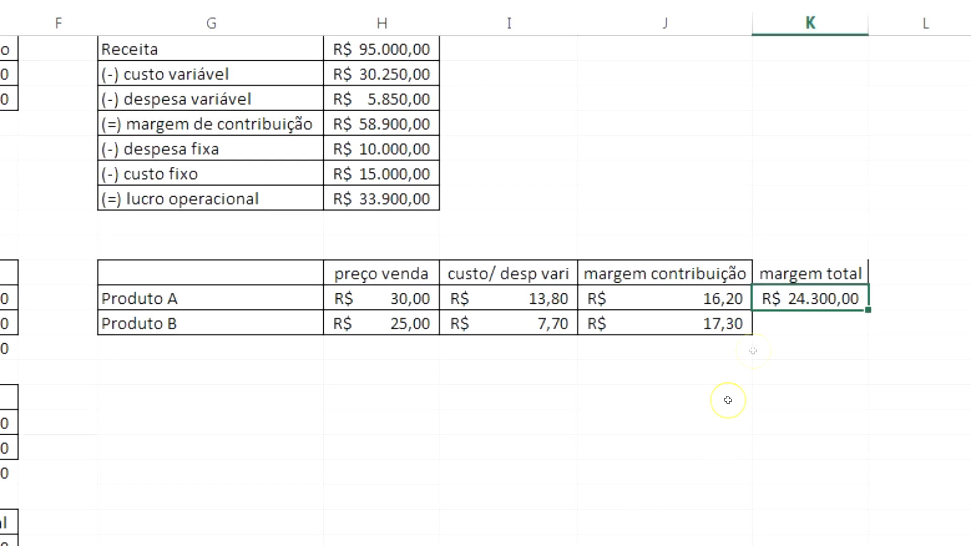
{"action": "left_click_drag", "start_coordinate": [868, 309], "coordinate": [867, 333]}
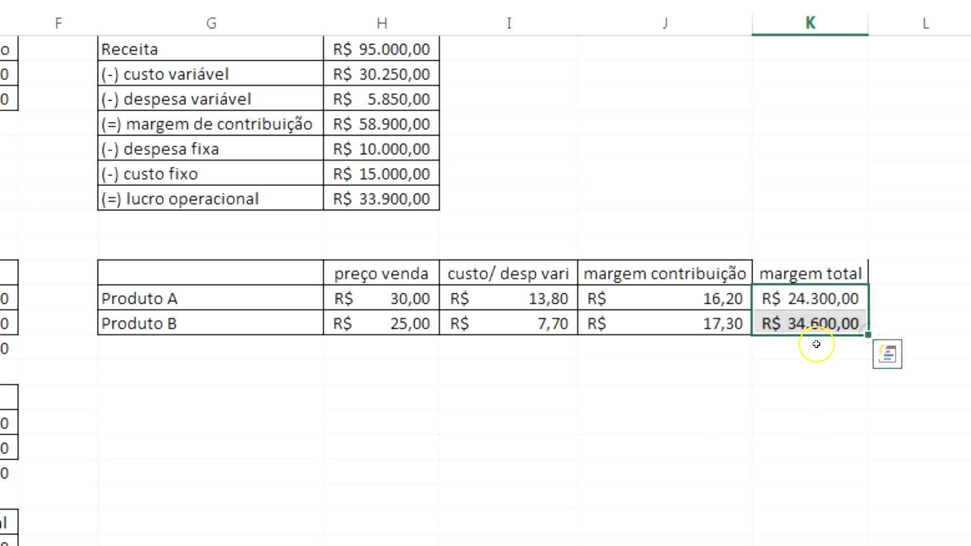
Sum both products' margem total in K13 and compare it with the margem de contribuição in H4.
{"action": "left_click", "coordinate": [817, 344]}
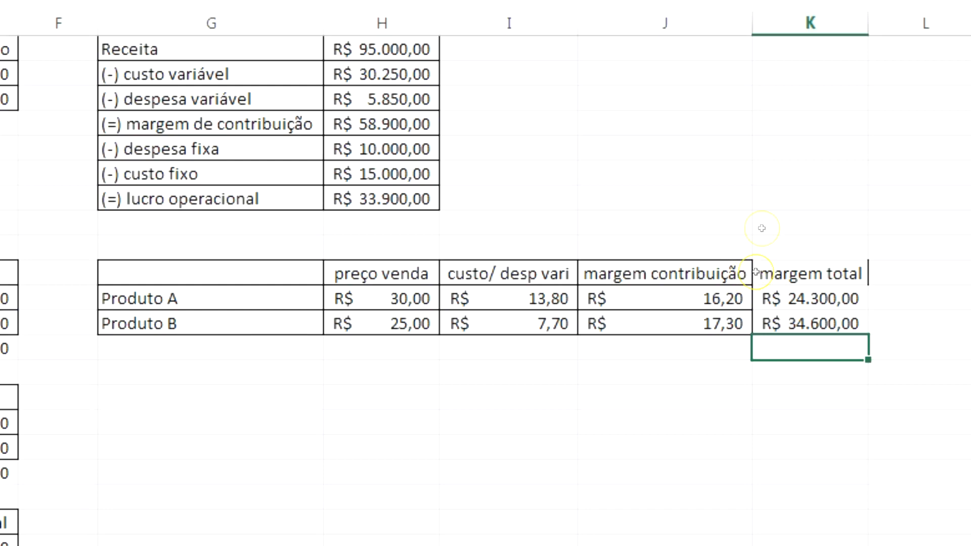
{"action": "key", "text": "alt+equal"}
{"action": "key", "text": "Return"}
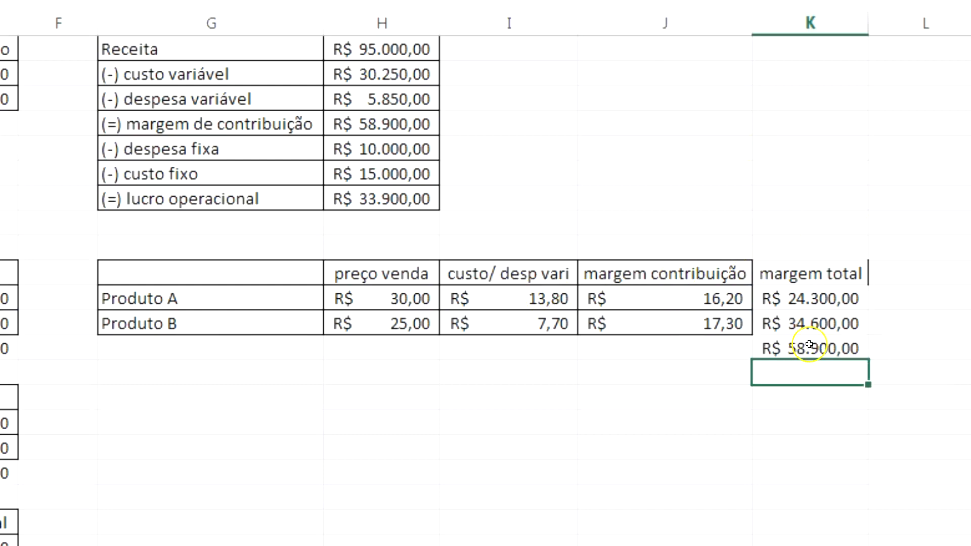
{"action": "left_click", "coordinate": [359, 119]}
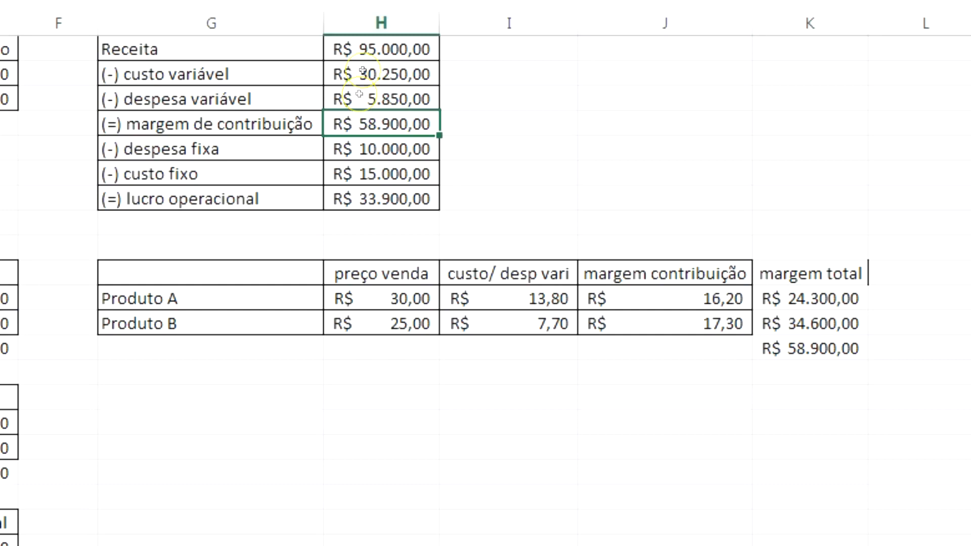
Apply the table's cell borders to the margem total column in K.
{"action": "left_click_drag", "start_coordinate": [360, 49], "coordinate": [387, 197]}
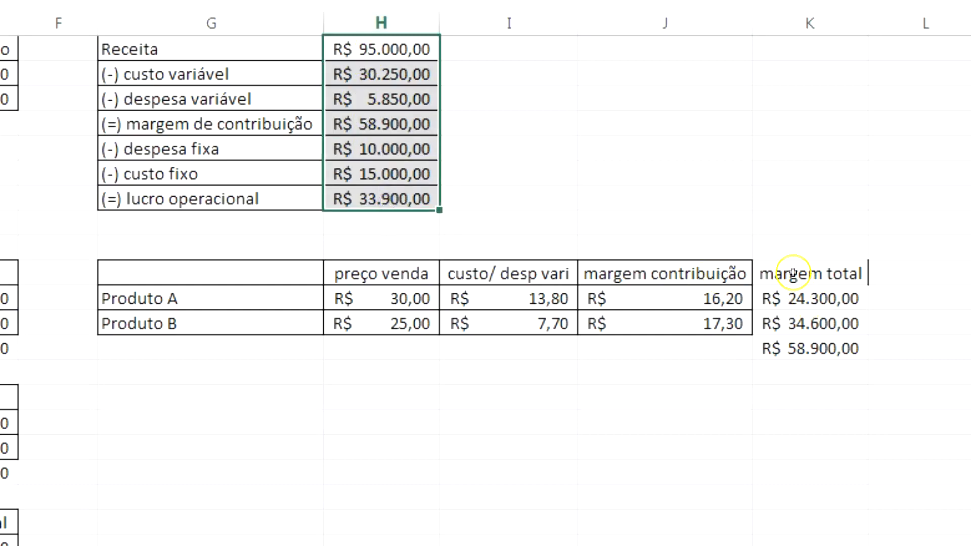
{"action": "left_click_drag", "start_coordinate": [792, 274], "coordinate": [806, 351]}
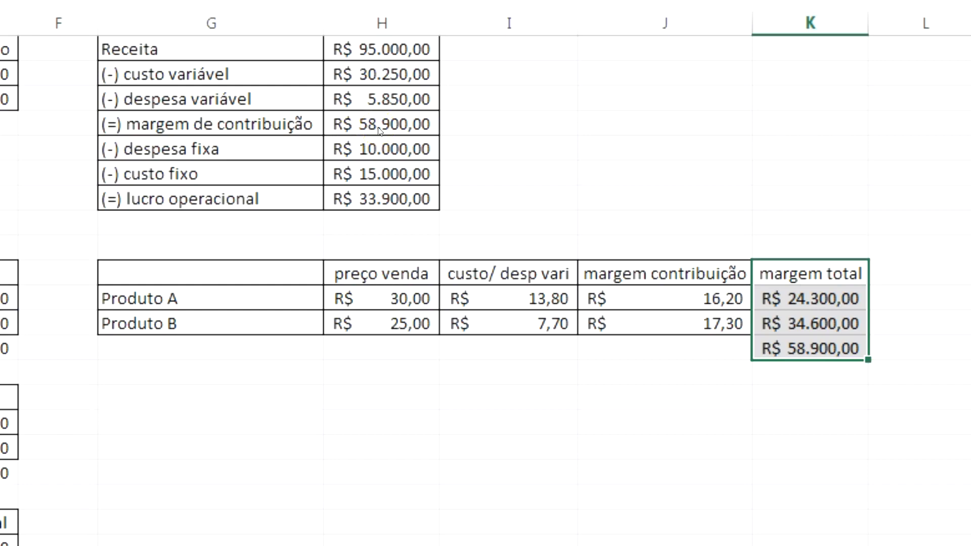
{"action": "left_click", "coordinate": [804, 346]}
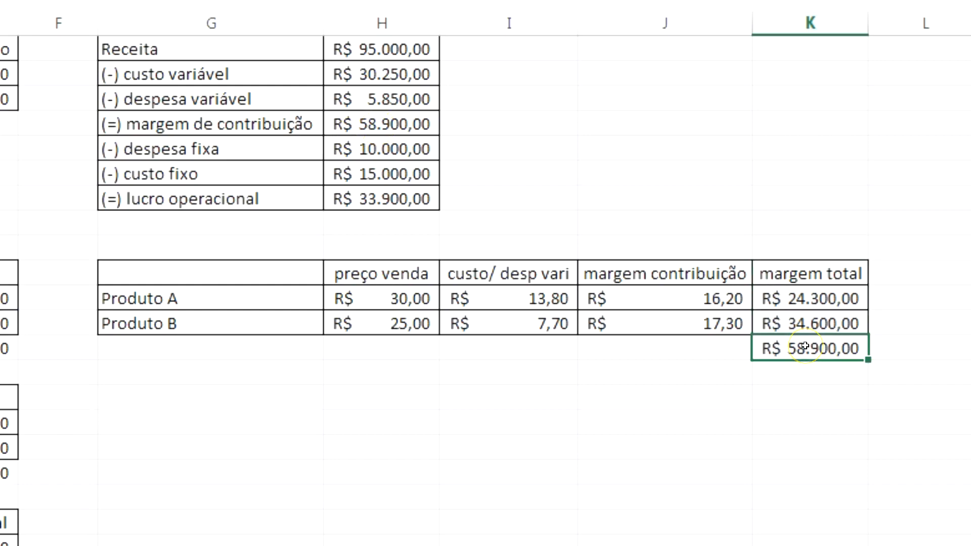